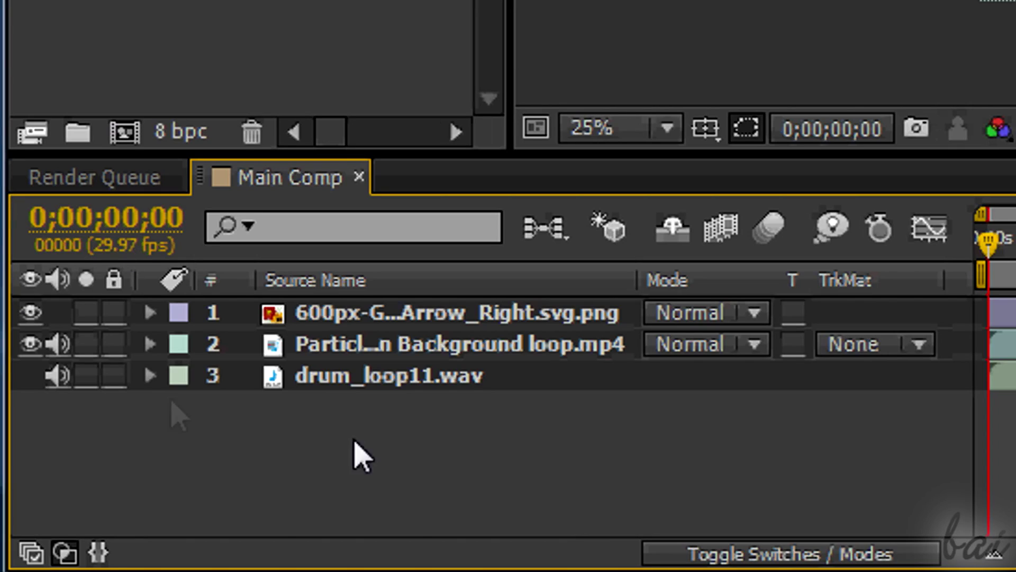
# Step: Expand layer 3 drum_loop11.wav and its Audio group to show Audio Levels and Waveform
pyautogui.click(389, 377)
pyautogui.click(150, 376)
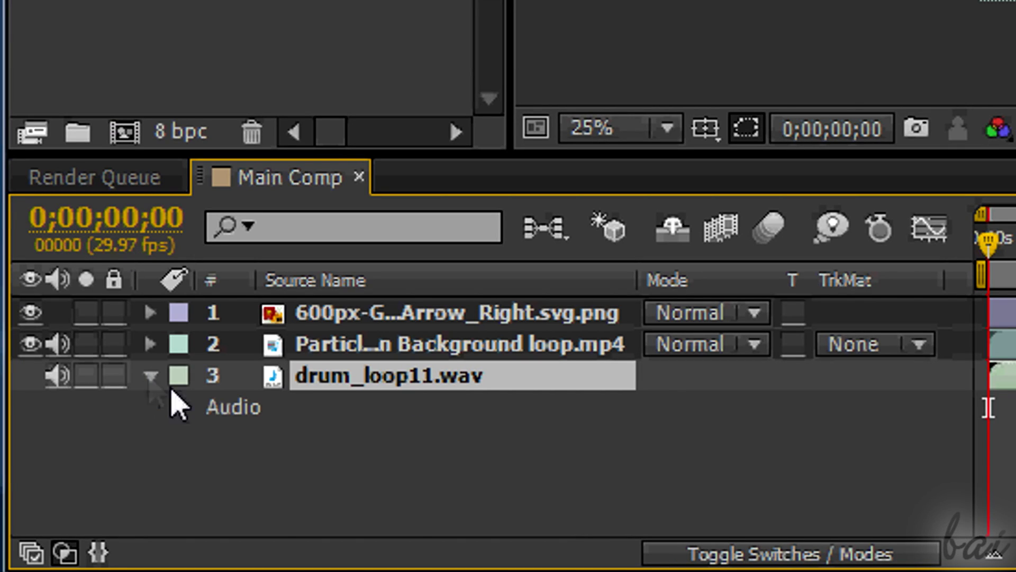
pyautogui.click(183, 407)
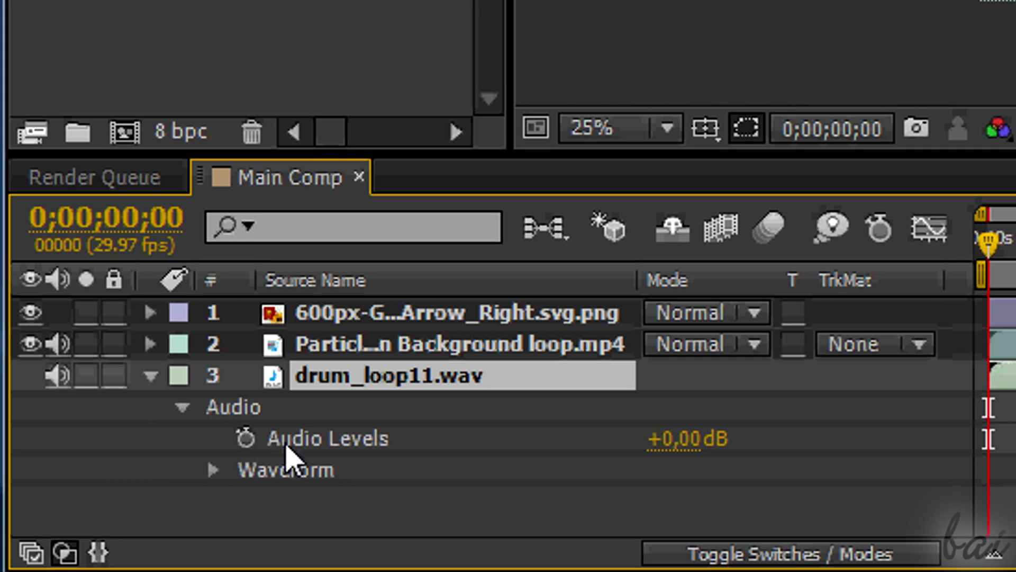
pyautogui.click(212, 470)
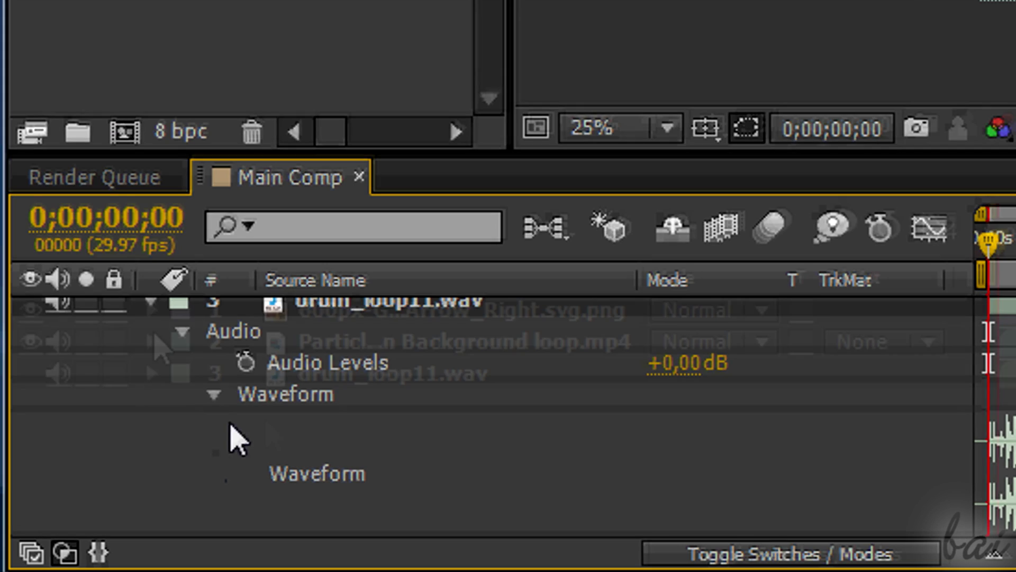
# Step: Expand the arrow layer's Transform group and the particle background layer's properties
pyautogui.click(152, 310)
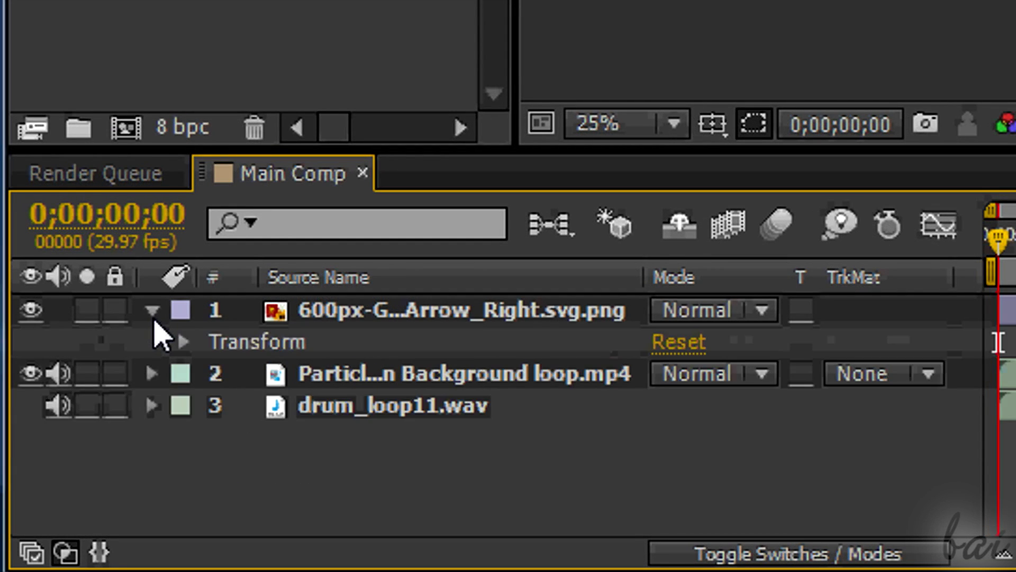
pyautogui.click(183, 343)
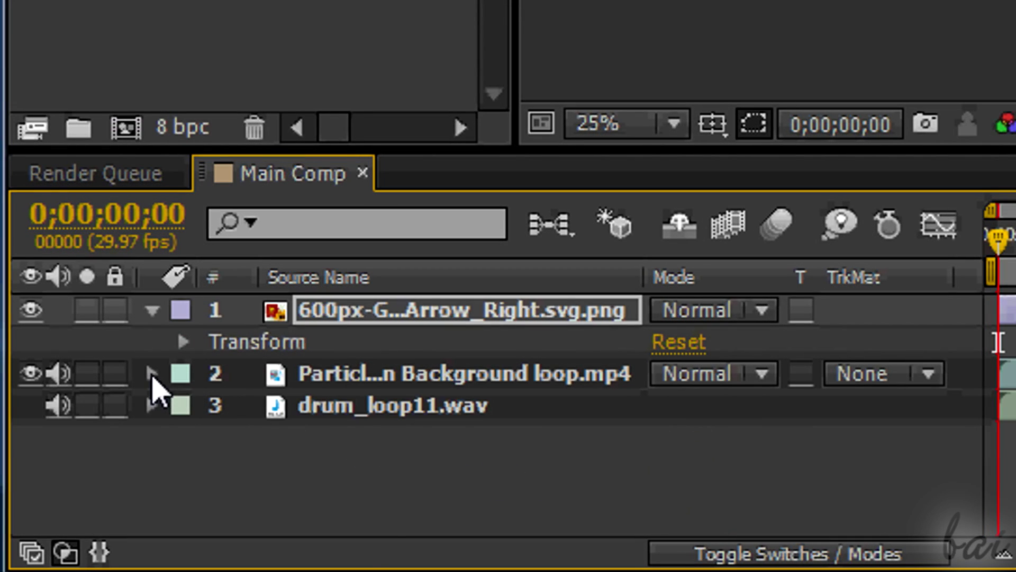
pyautogui.click(152, 374)
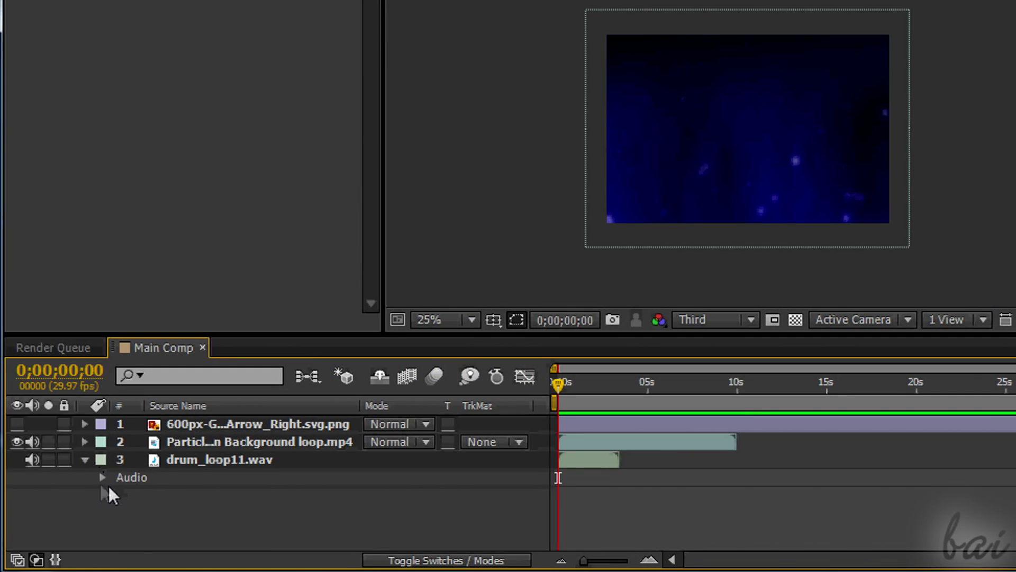
# Step: Set drum_loop11.wav's Audio Levels to -11 dB, previewing with sound to compare levels
pyautogui.click(102, 477)
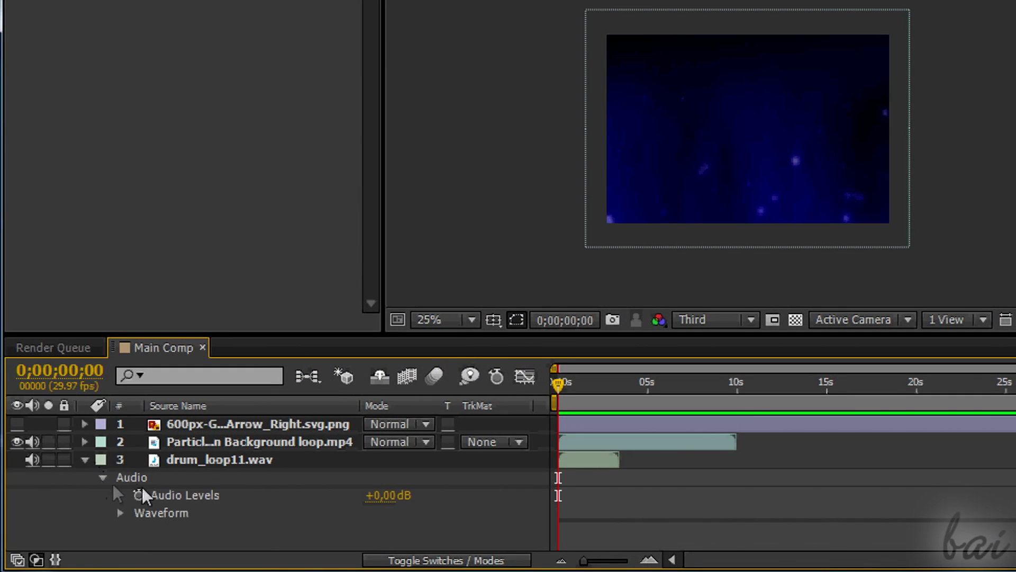
pyautogui.moveTo(389, 500); pyautogui.dragTo(402, 501)
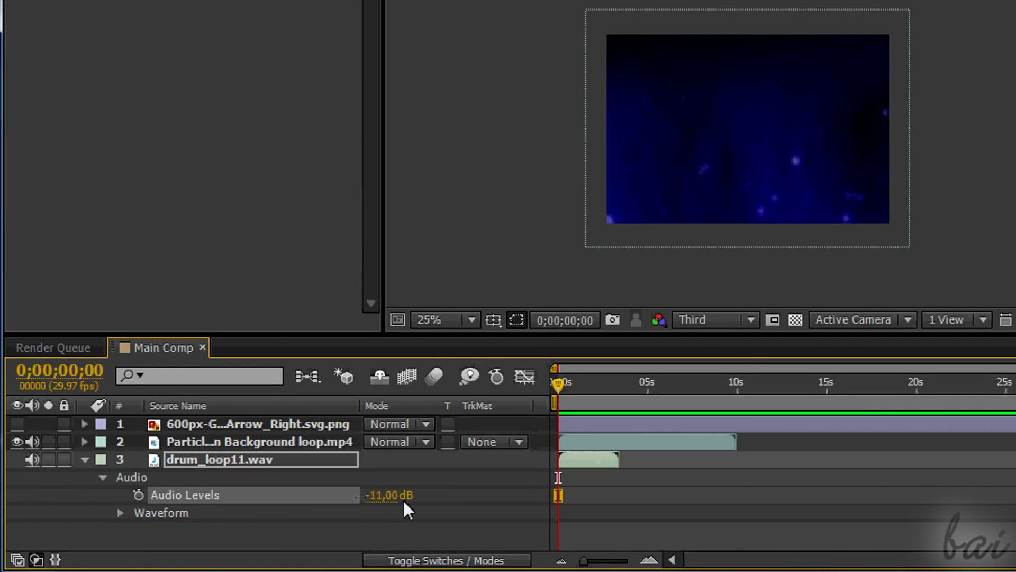
pyautogui.press('KP_Decimal')
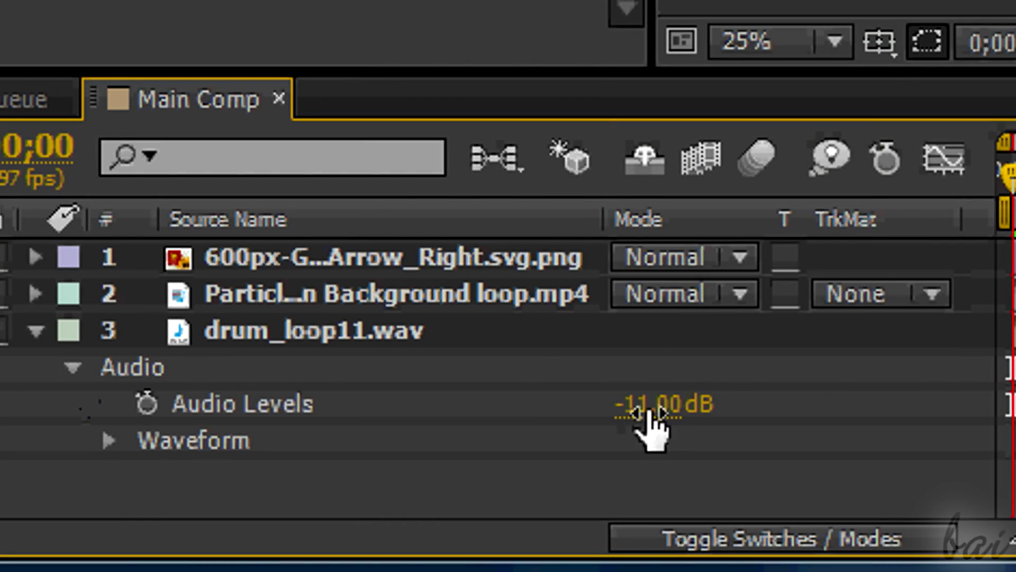
pyautogui.moveTo(650, 413)
pyautogui.mouseDown()
pyautogui.moveTo(722, 428)
pyautogui.moveTo(638, 413)
pyautogui.moveTo(674, 411)
pyautogui.moveTo(654, 408)
pyautogui.mouseUp()
pyautogui.click(653, 414)
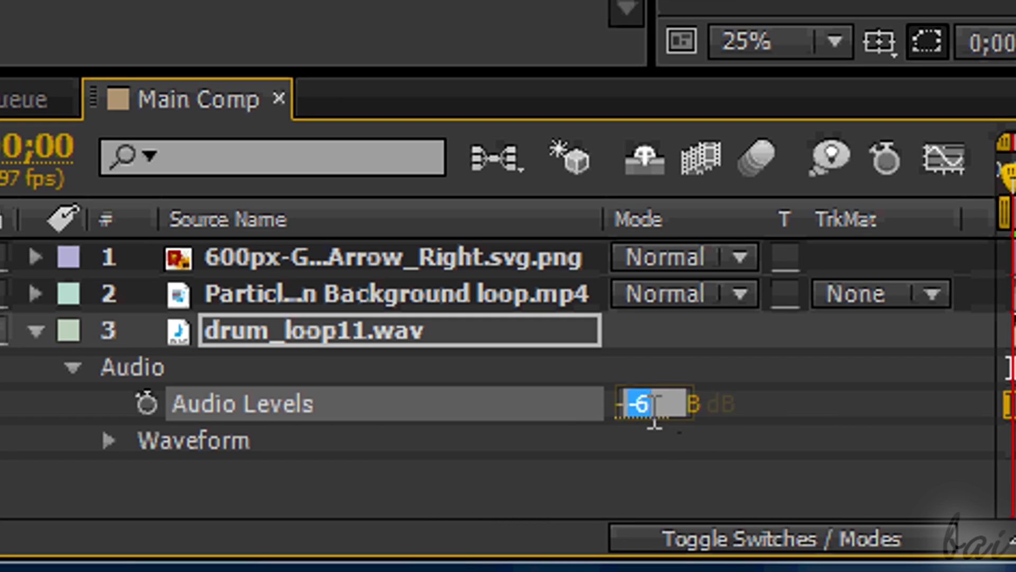
pyautogui.write('0')
pyautogui.press('Return')
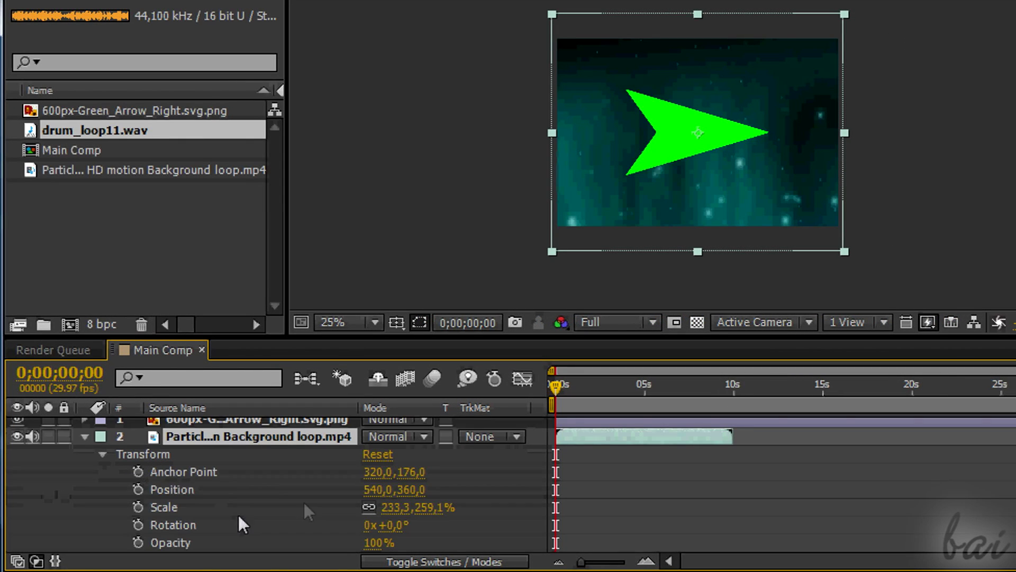
# Step: Try shifting the particle background right and tilting it, then return rotation to zero
pyautogui.click(211, 486)
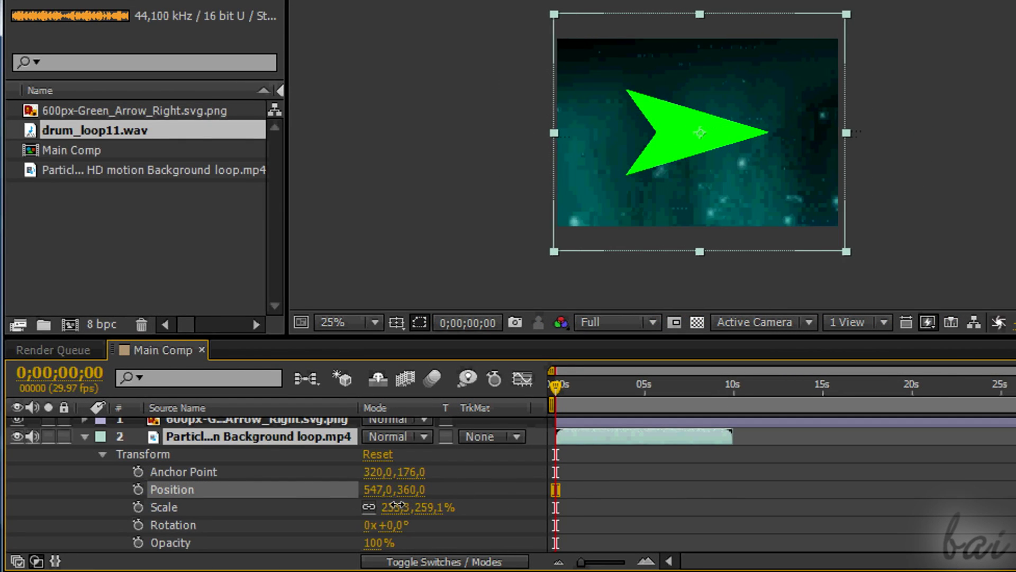
pyautogui.moveTo(211, 482)
pyautogui.mouseDown()
pyautogui.moveTo(415, 487)
pyautogui.moveTo(380, 477)
pyautogui.mouseUp()
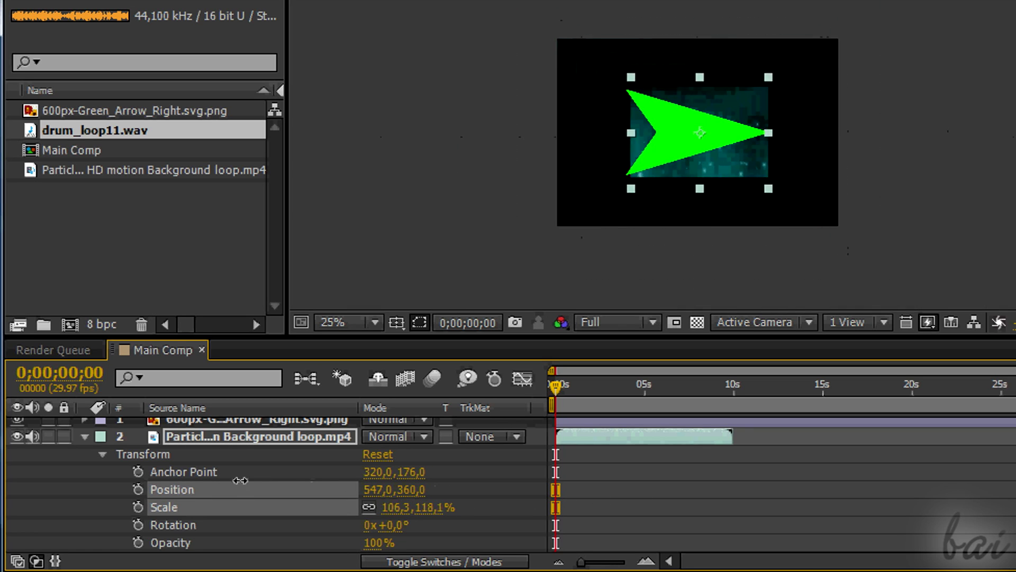
pyautogui.moveTo(389, 524); pyautogui.dragTo(352, 522)
pyautogui.click(391, 525)
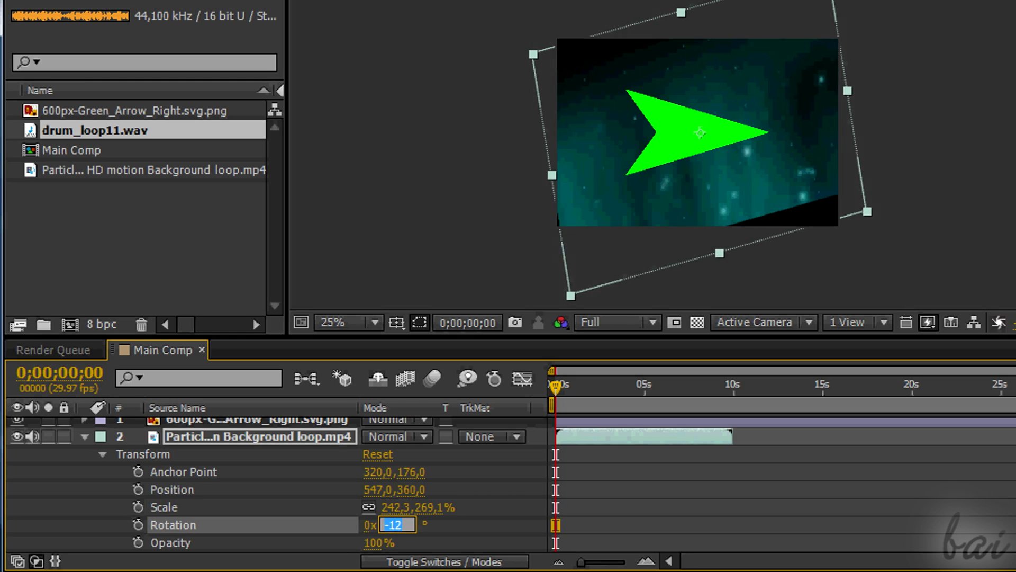
pyautogui.write('0')
pyautogui.press('Return')
pyautogui.scroll(-1, 444, 508)
pyautogui.moveTo(379, 507); pyautogui.dragTo(338, 458)
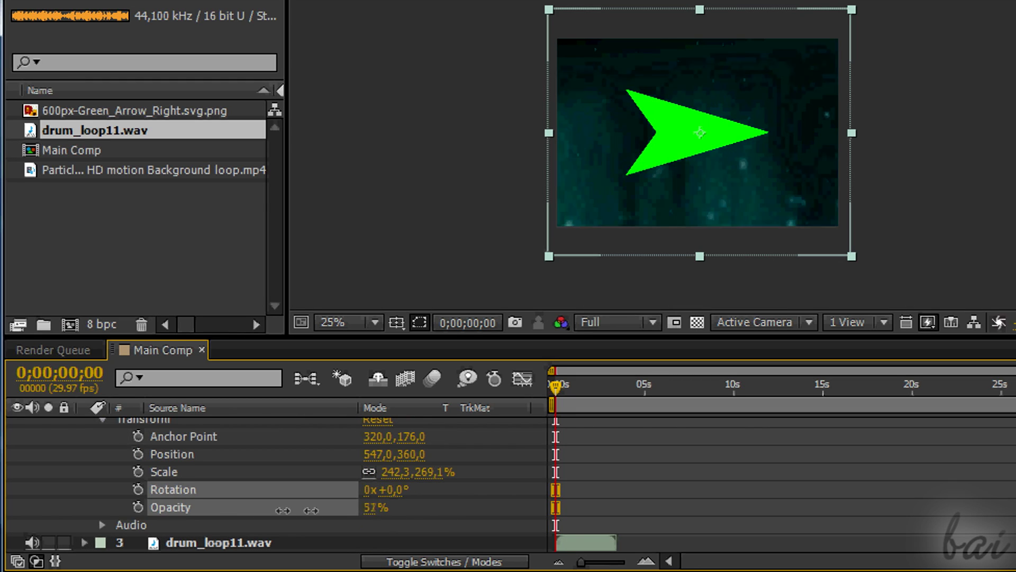
pyautogui.scroll(2, 482, 422)
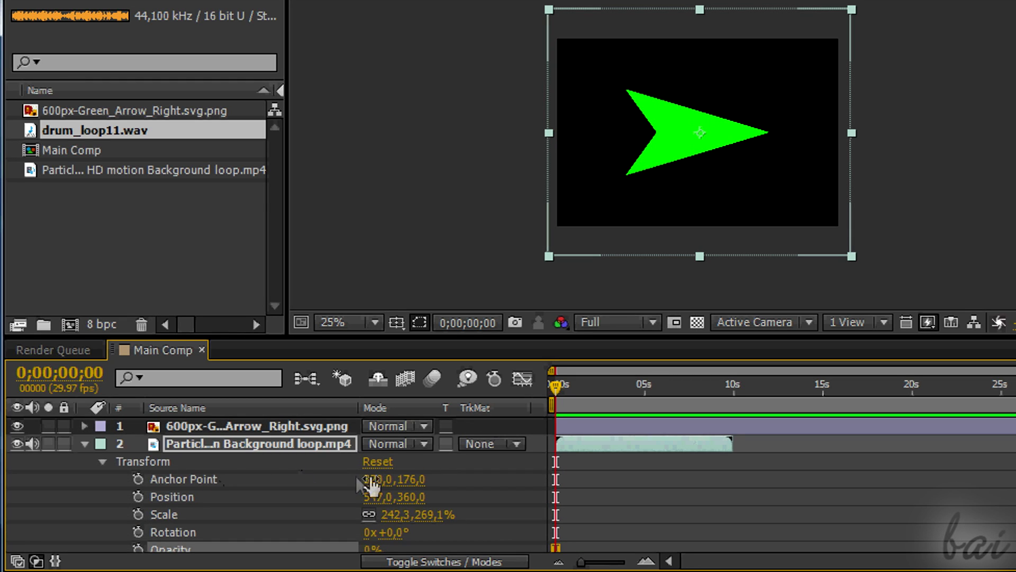
# Step: Reset the background's transform, scale it to 258%, and collapse the layer
pyautogui.click(381, 461)
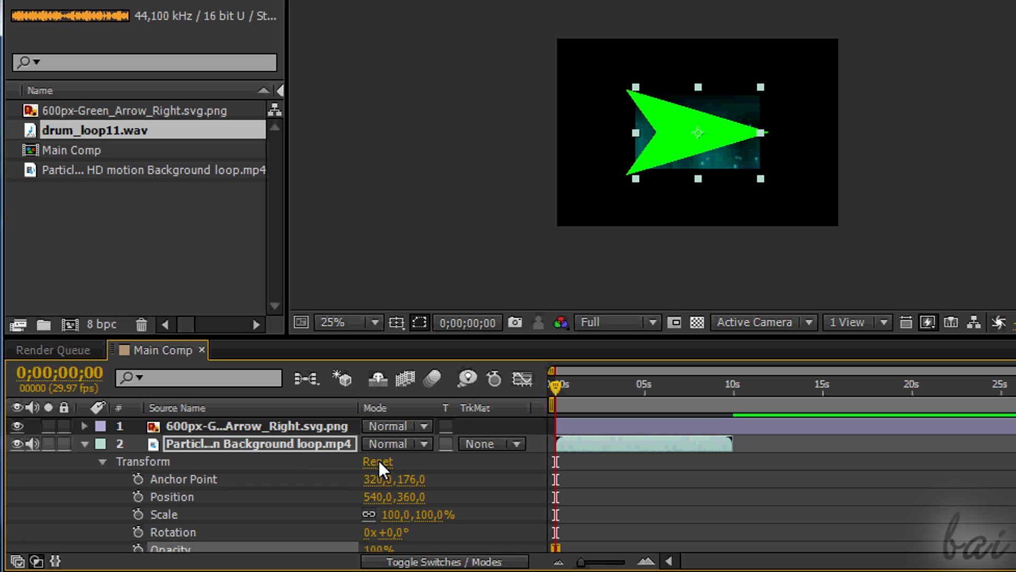
pyautogui.moveTo(393, 514); pyautogui.dragTo(548, 514)
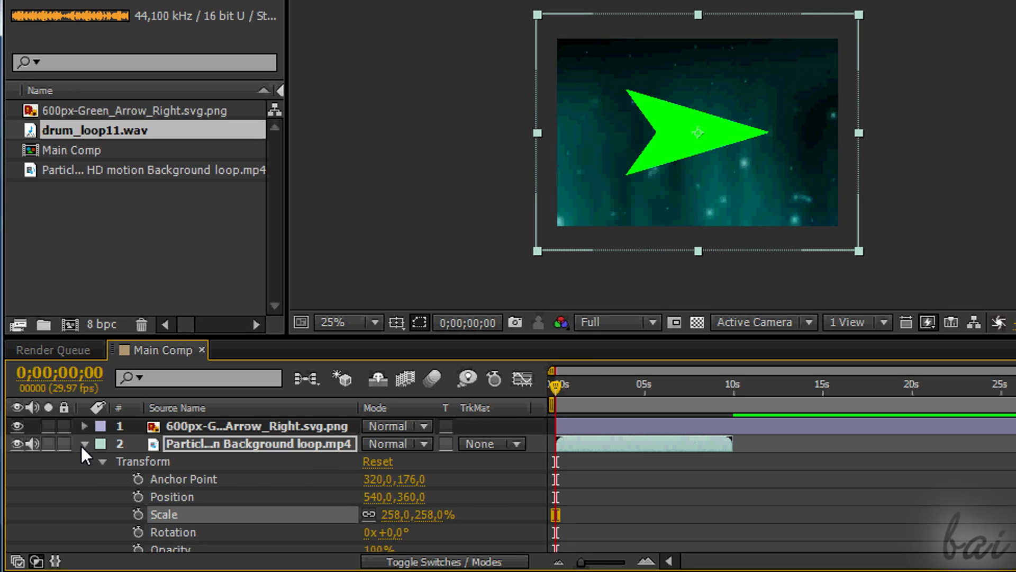
pyautogui.click(83, 444)
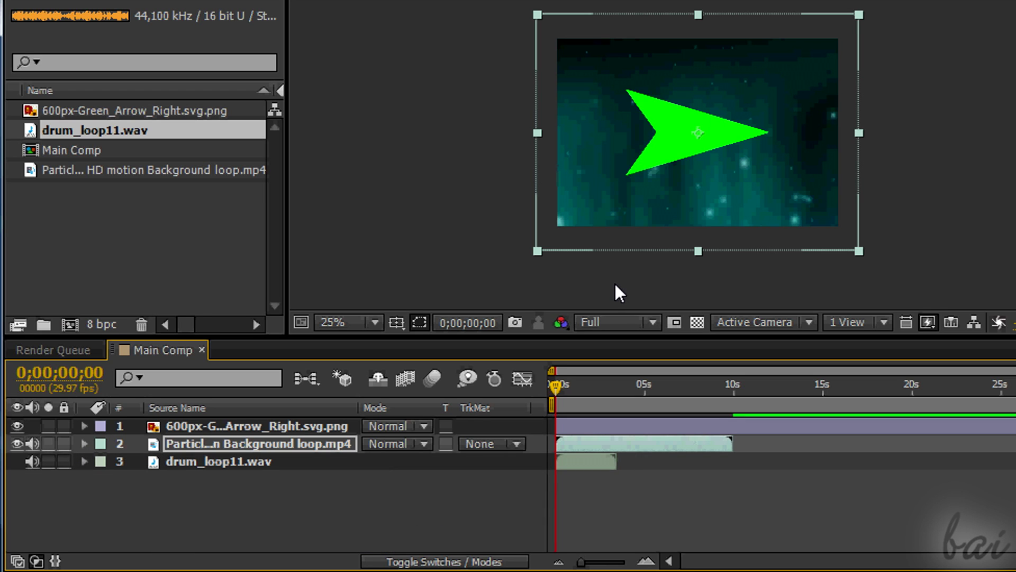
pyautogui.click(269, 426)
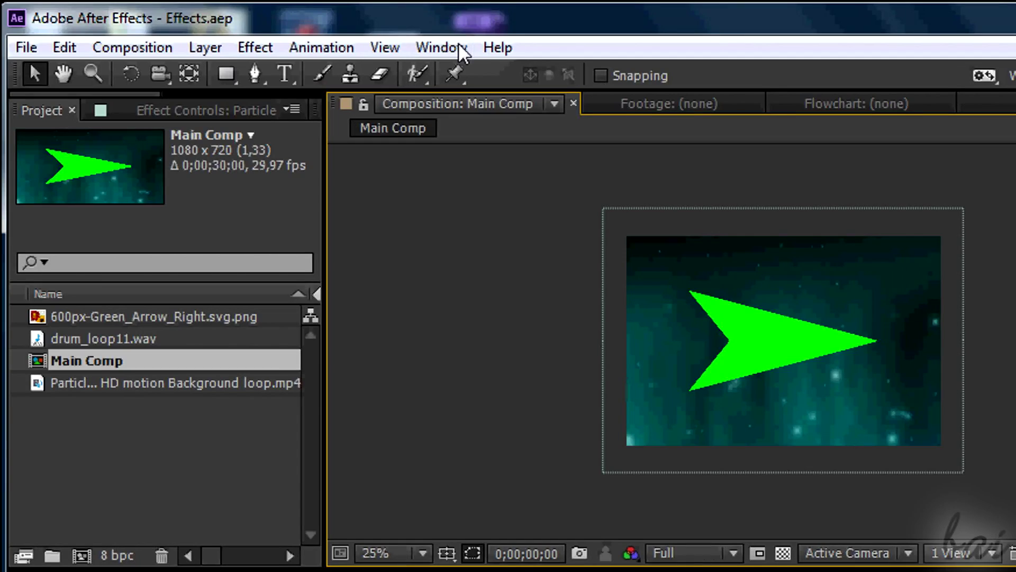
# Step: Show the Effects & Presets panel from the Window menu and browse categories like Stylize
pyautogui.click(458, 47)
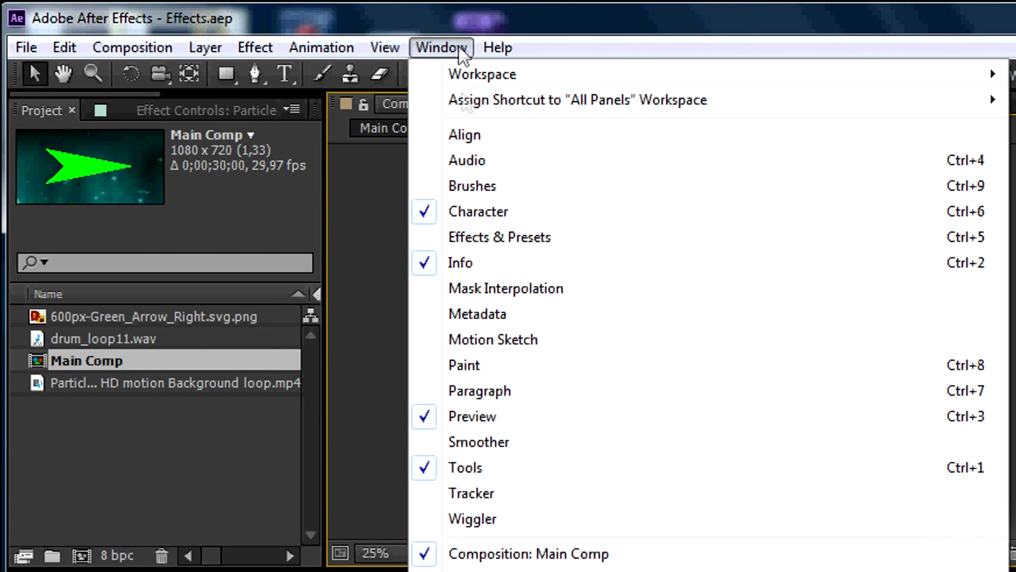
pyautogui.click(503, 237)
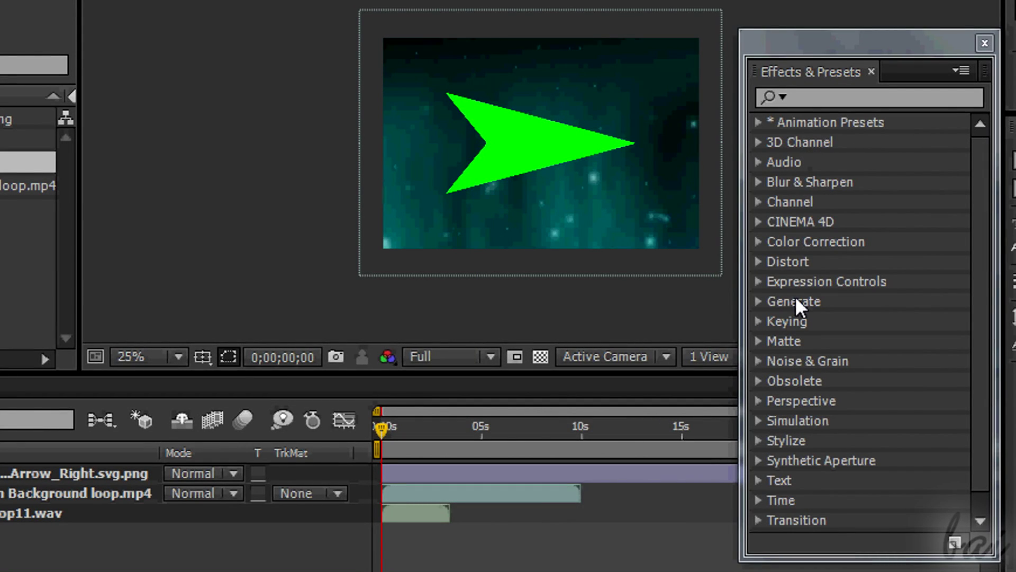
pyautogui.scroll(-1, 826, 423)
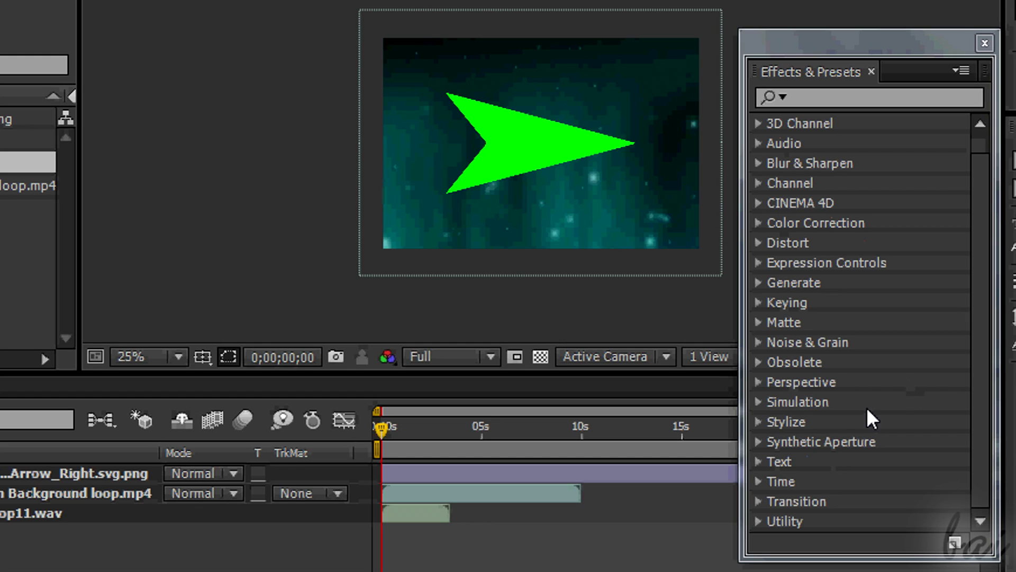
pyautogui.click(758, 429)
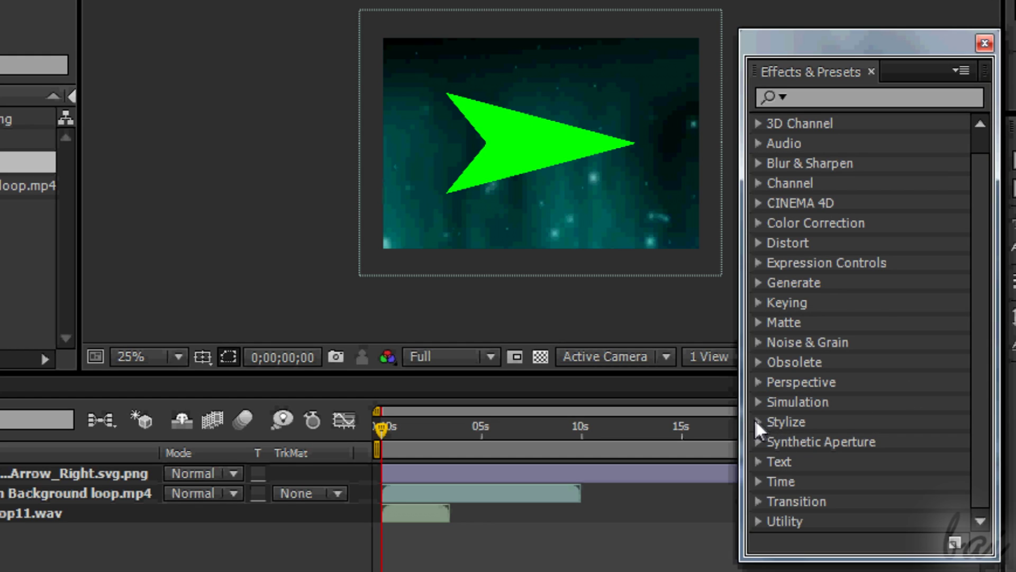
pyautogui.scroll(3, 767, 379)
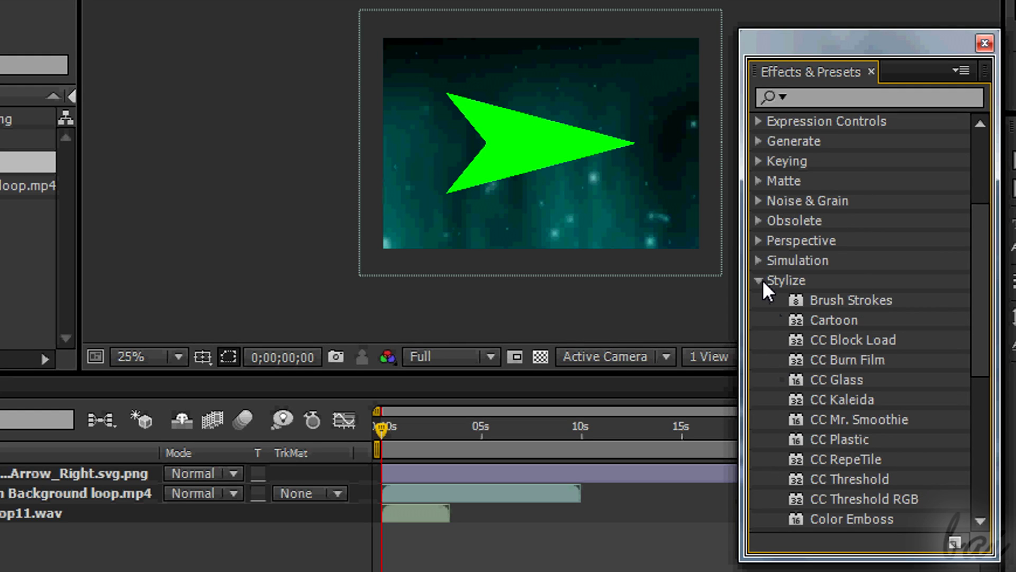
pyautogui.click(759, 280)
pyautogui.scroll(1, 785, 310)
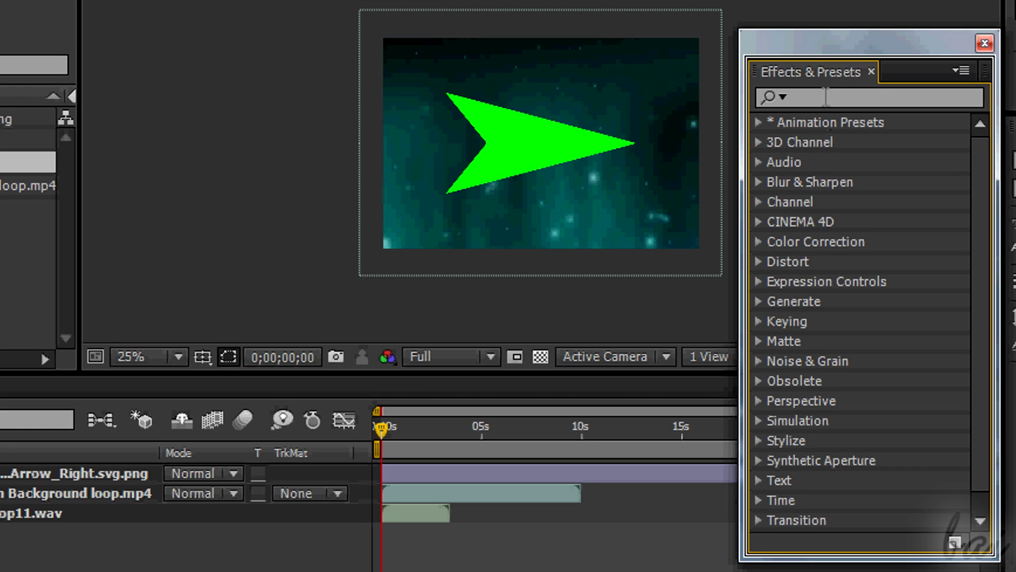
pyautogui.click(826, 96)
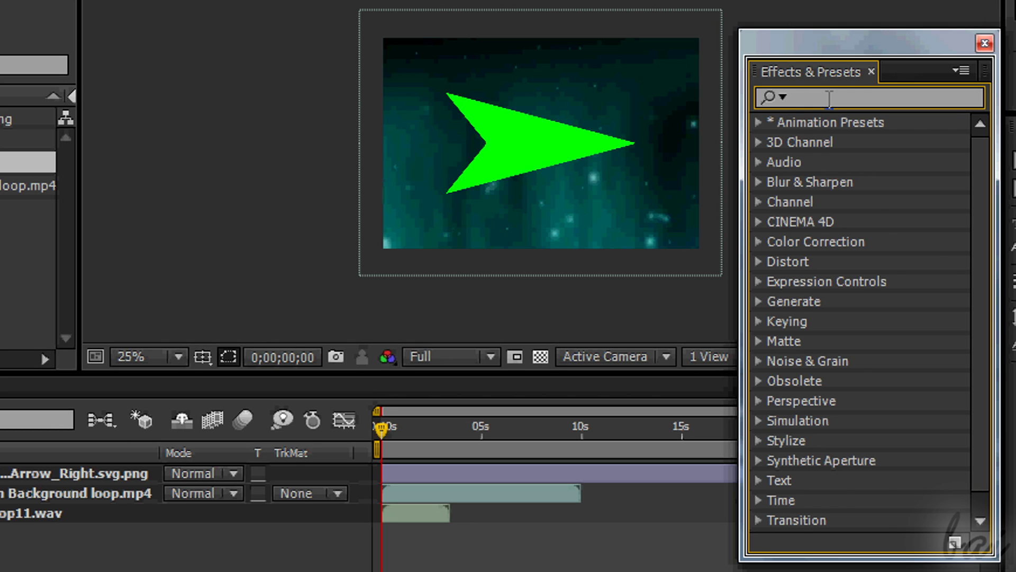
pyautogui.write('hue')
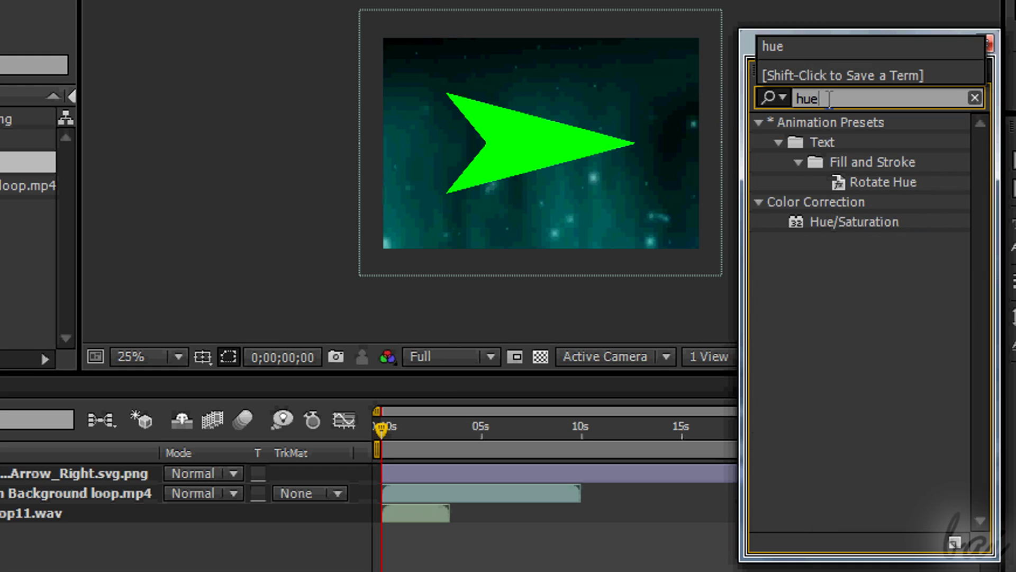
pyautogui.write('/sat')
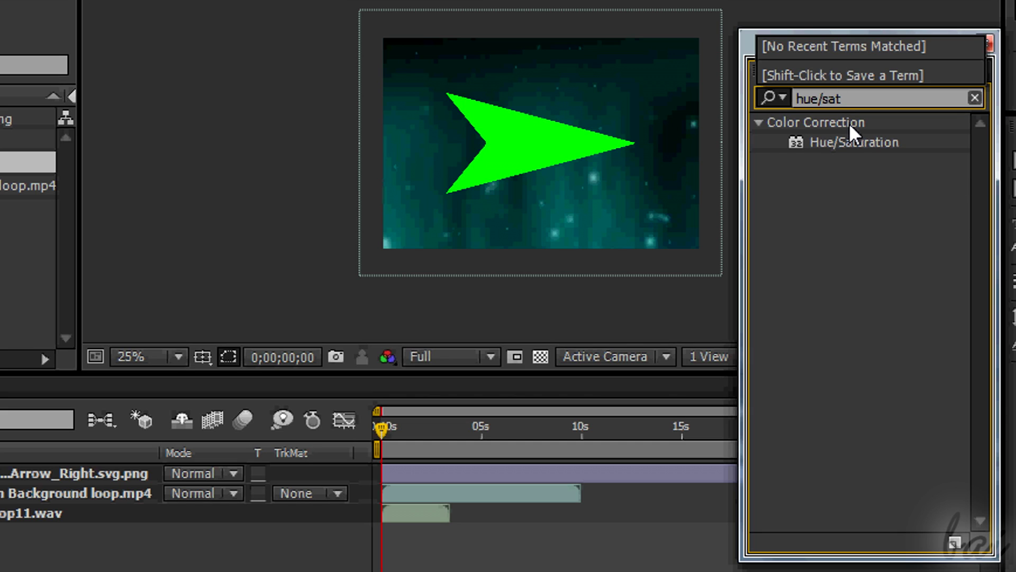
# Step: Clear the Hue/Saturation search and nudge the floating Effects & Presets window
pyautogui.doubleClick(855, 143)
pyautogui.press('Escape')
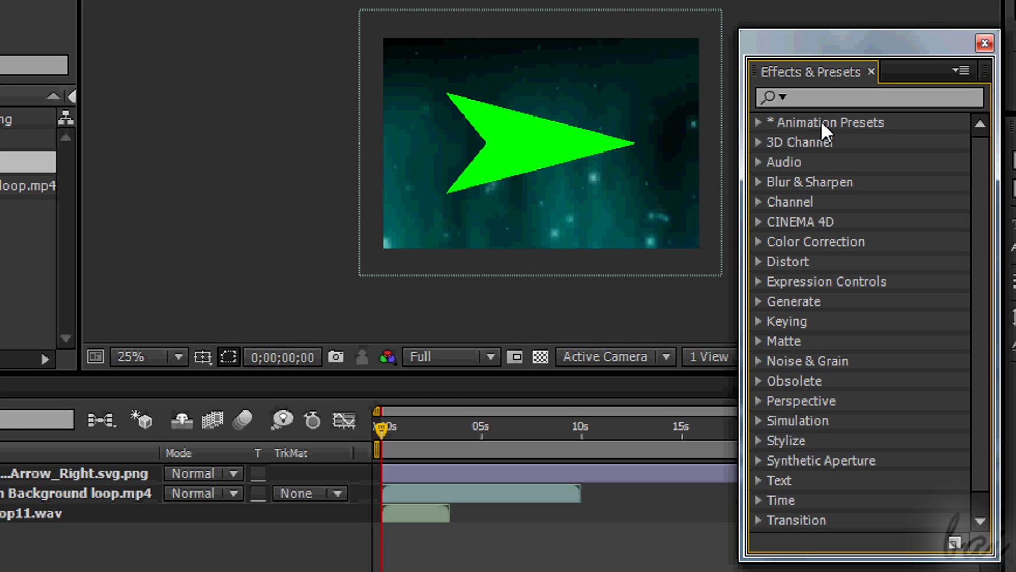
pyautogui.moveTo(838, 49); pyautogui.dragTo(823, 59)
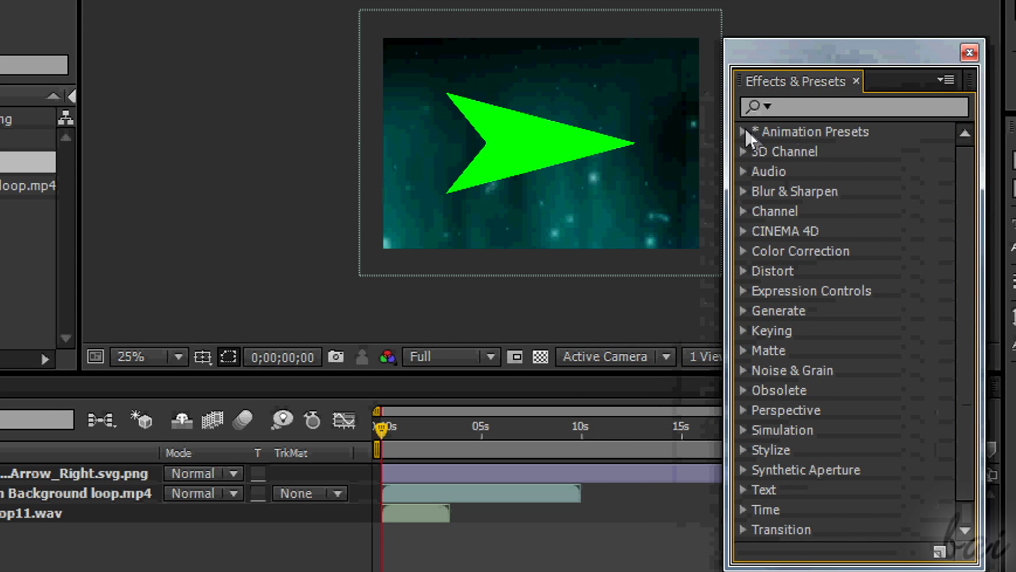
# Step: Drag the Bad TV 2 - old animation preset onto the particle background layer
pyautogui.click(743, 131)
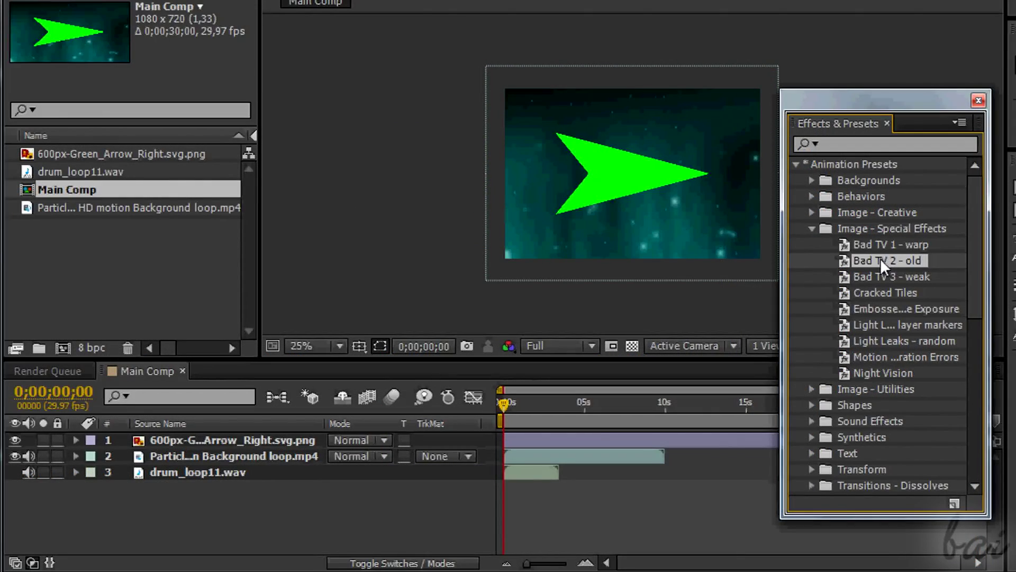
pyautogui.moveTo(881, 258); pyautogui.dragTo(263, 456)
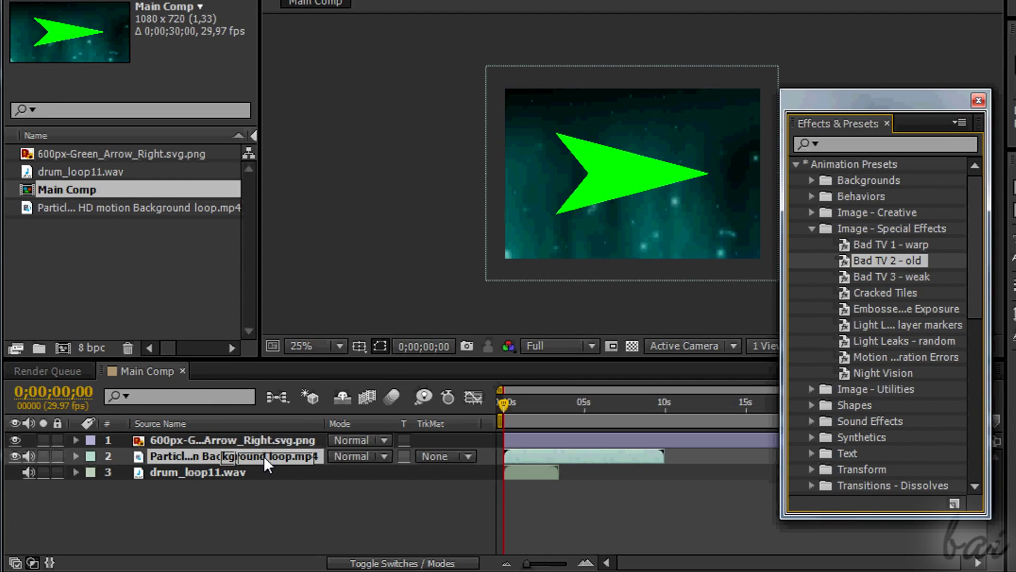
pyautogui.moveTo(264, 456); pyautogui.dragTo(264, 456)
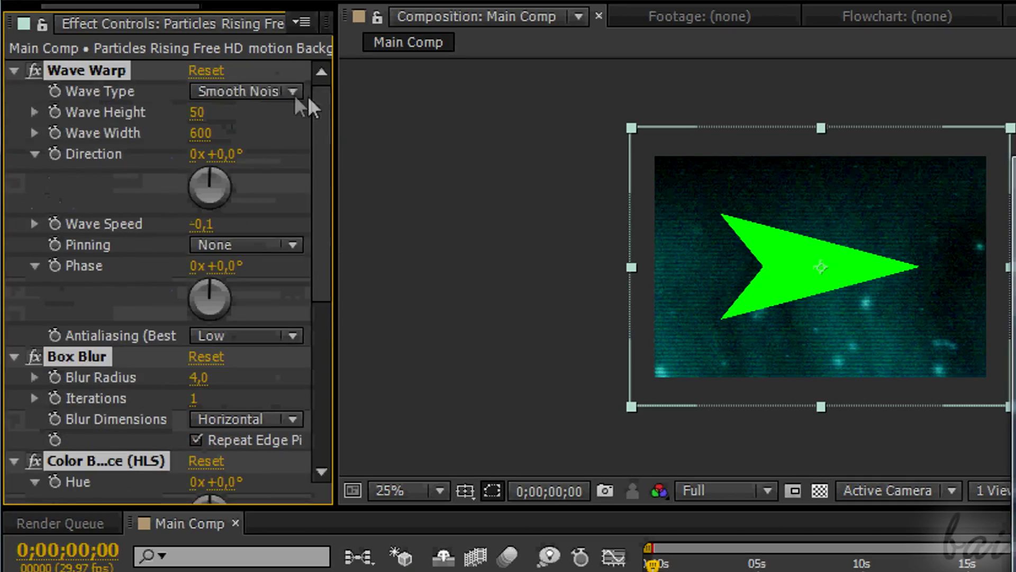
pyautogui.moveTo(309, 98); pyautogui.dragTo(314, 119)
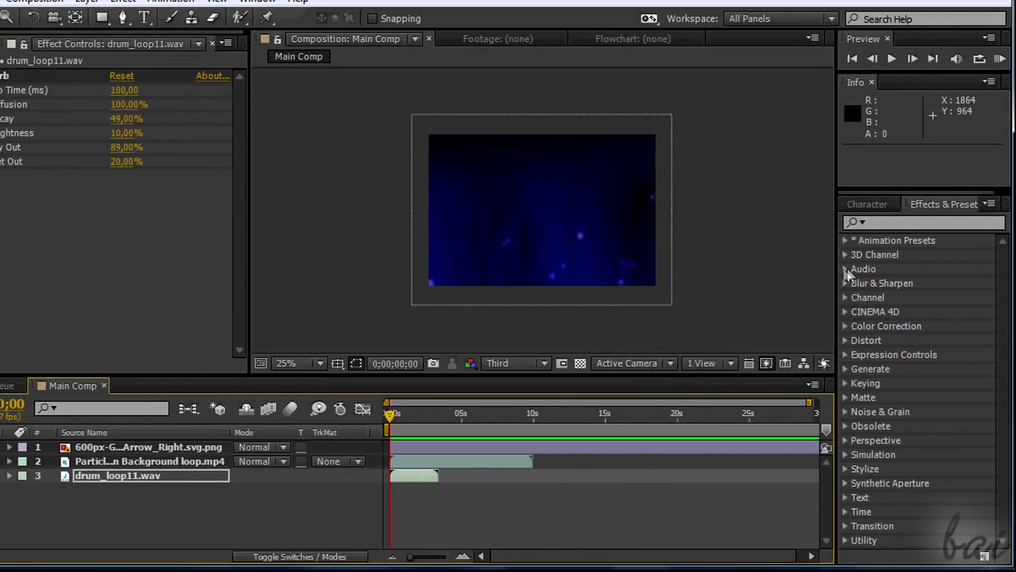
pyautogui.click(846, 269)
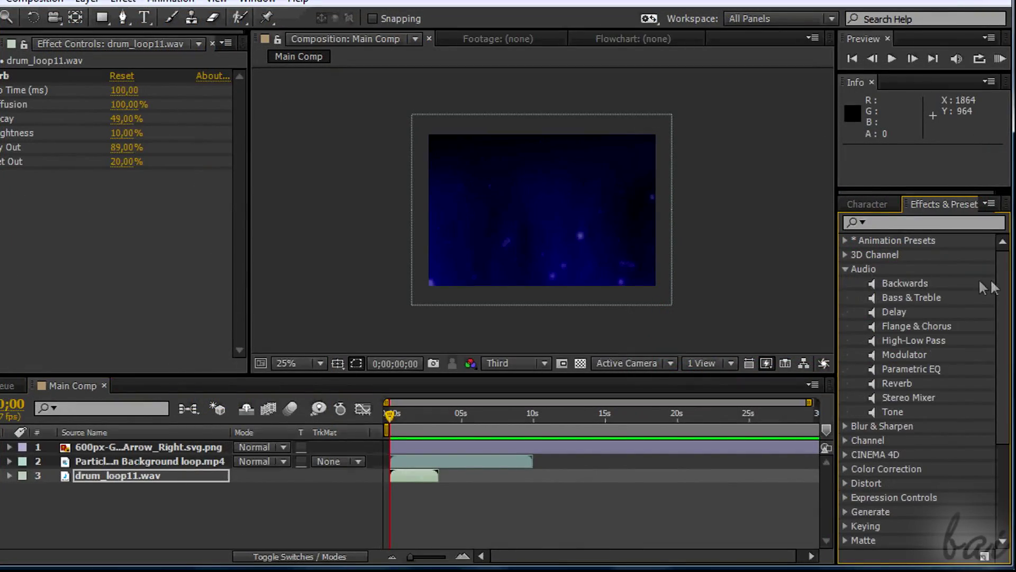
# Step: Apply Reverb to drum_loop11.wav and increase the background's Amount of Noise
pyautogui.click(897, 383)
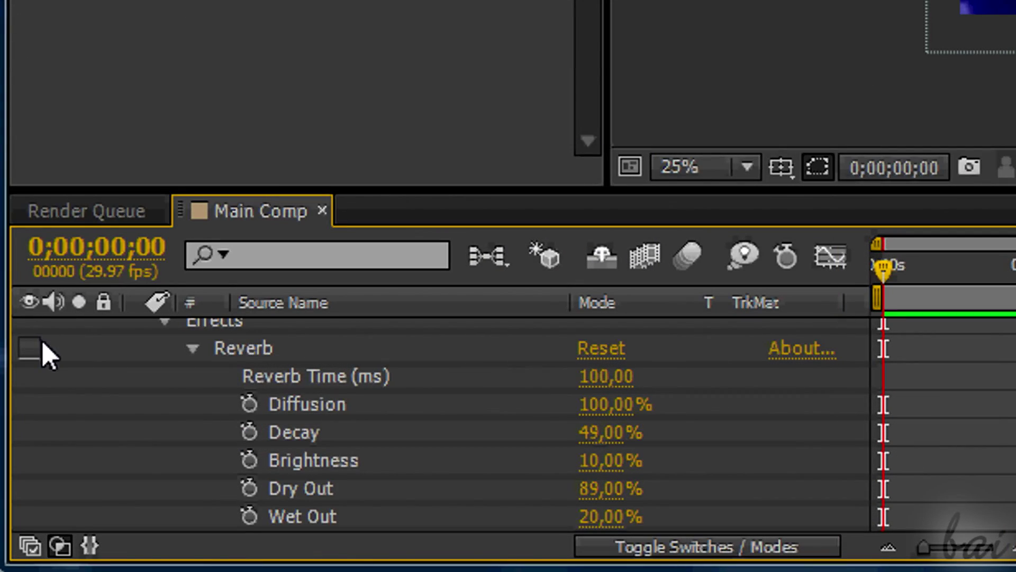
pyautogui.click(29, 347)
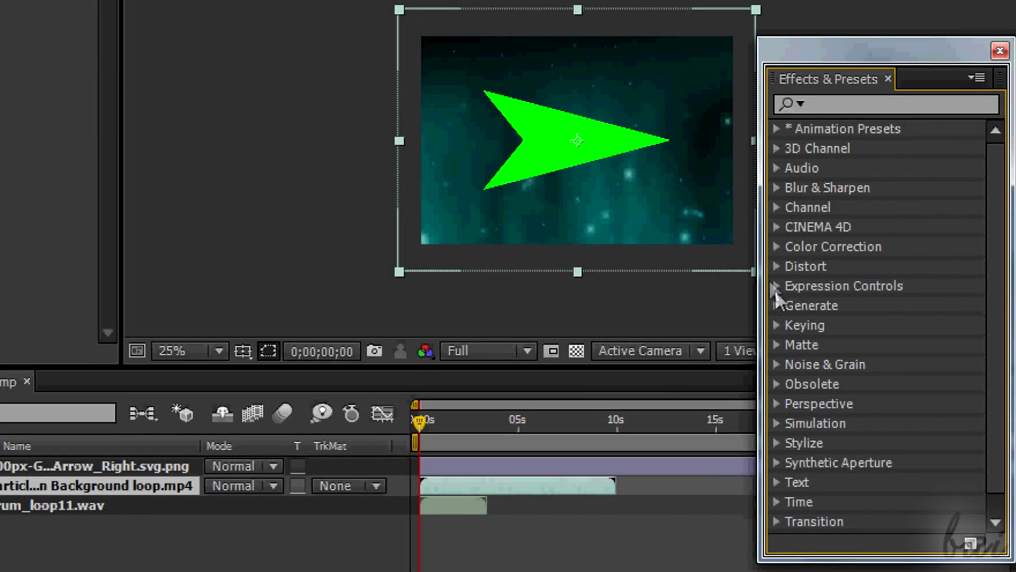
pyautogui.click(778, 266)
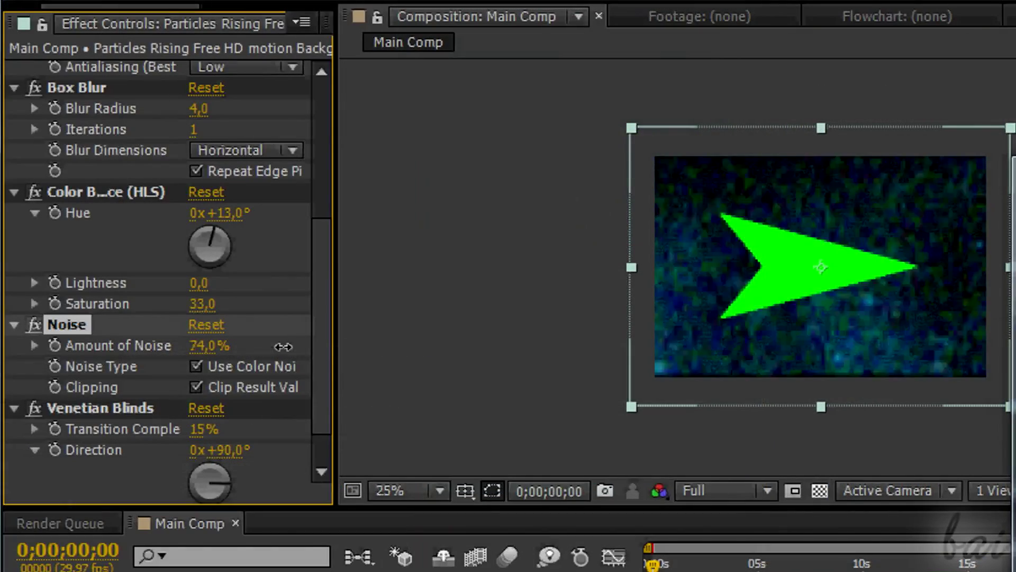
pyautogui.moveTo(211, 348)
pyautogui.mouseDown()
pyautogui.moveTo(246, 356)
pyautogui.moveTo(215, 353)
pyautogui.moveTo(236, 355)
pyautogui.moveTo(212, 363)
pyautogui.mouseUp()
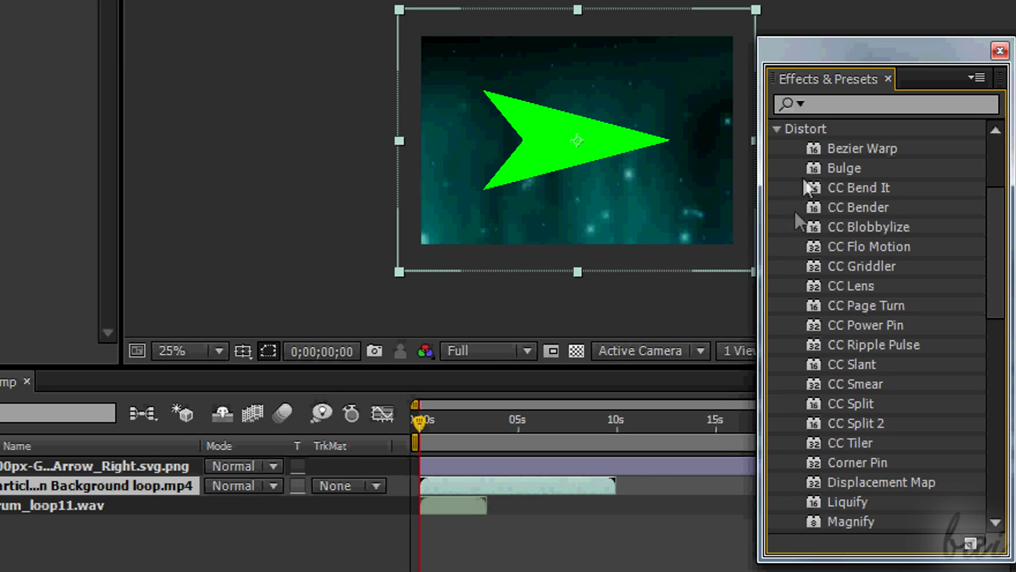
pyautogui.scroll(-2, 821, 260)
pyautogui.scroll(-1, 825, 228)
pyautogui.scroll(-2, 824, 227)
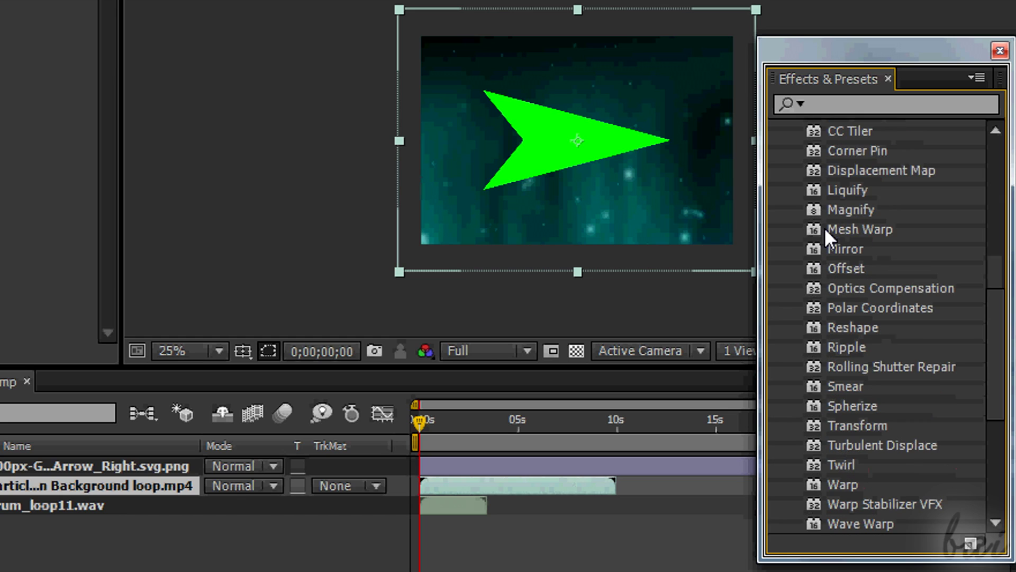
pyautogui.scroll(-2, 822, 238)
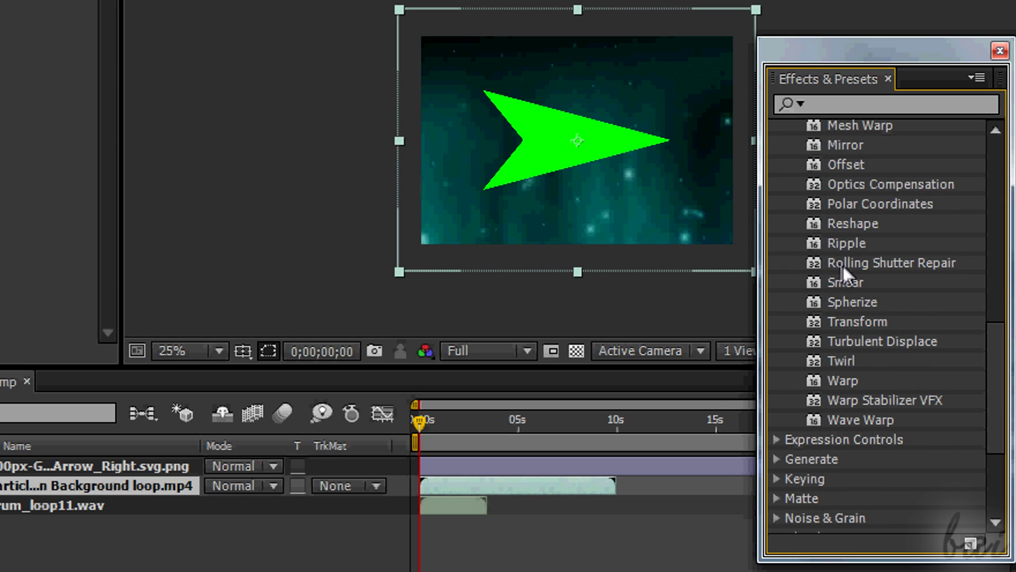
pyautogui.scroll(5, 840, 270)
pyautogui.scroll(2, 825, 272)
pyautogui.click(783, 268)
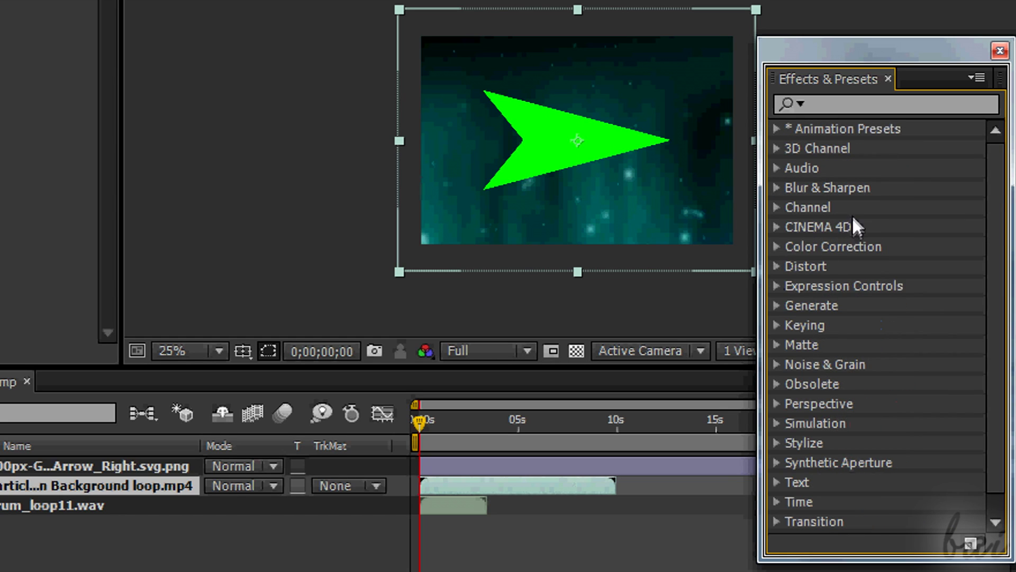
pyautogui.scroll(-1, 870, 224)
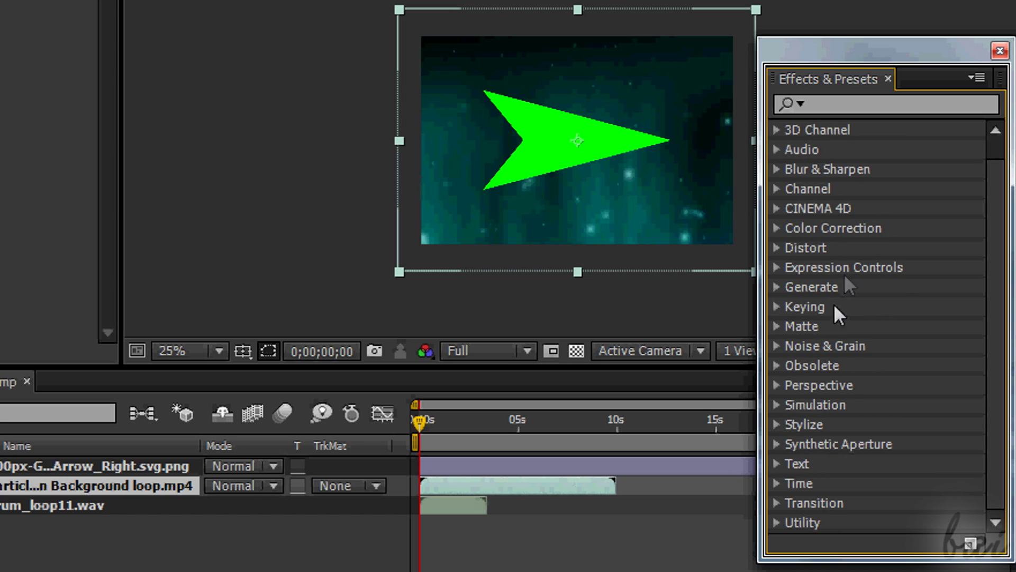
pyautogui.click(778, 326)
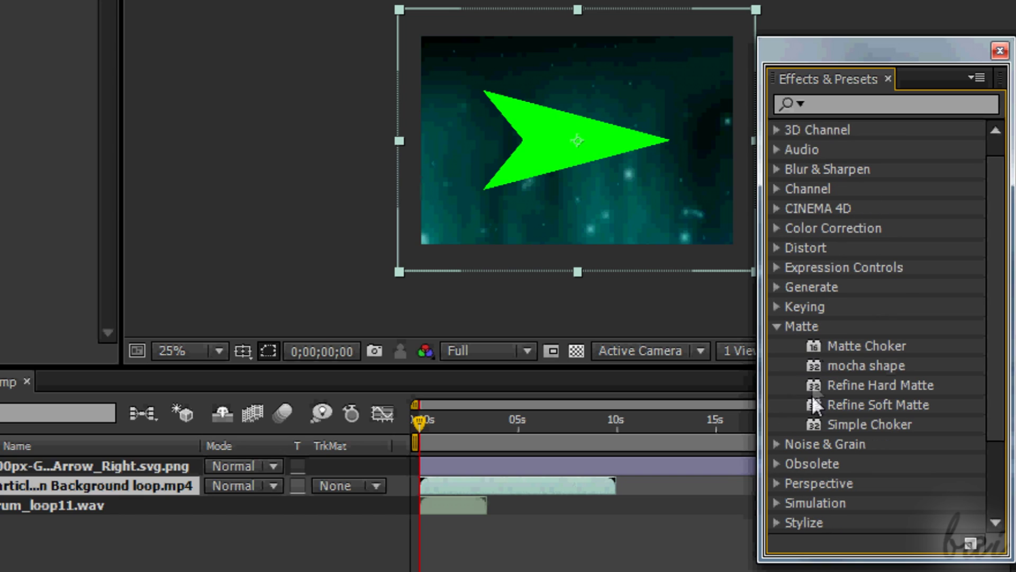
pyautogui.click(778, 326)
# Step: Search 'hue', apply Hue/Saturation to the particle background, and reveal its effects
pyautogui.click(873, 103)
pyautogui.write('hue')
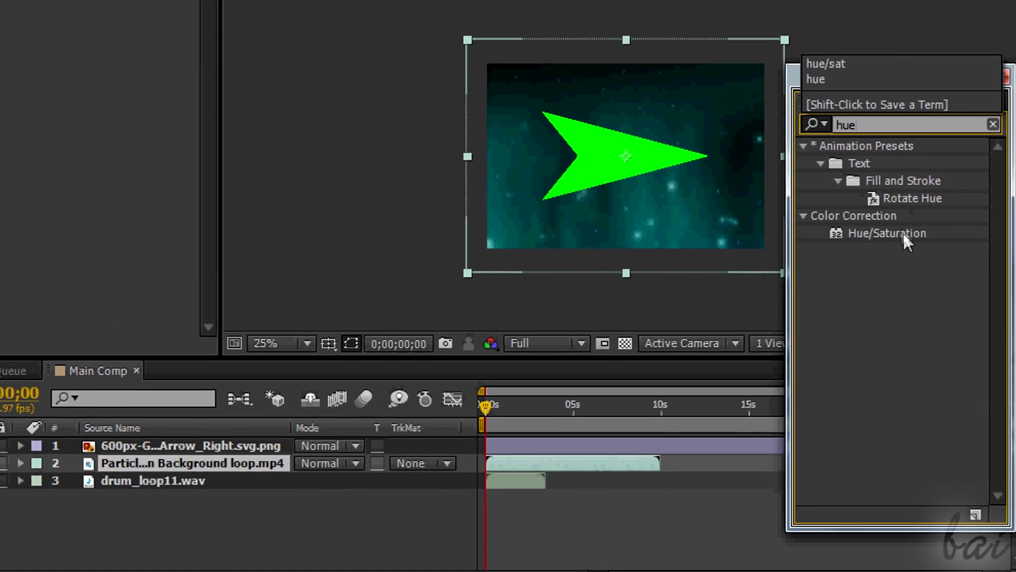
pyautogui.moveTo(903, 232)
pyautogui.mouseDown()
pyautogui.moveTo(663, 252)
pyautogui.moveTo(245, 448)
pyautogui.mouseUp()
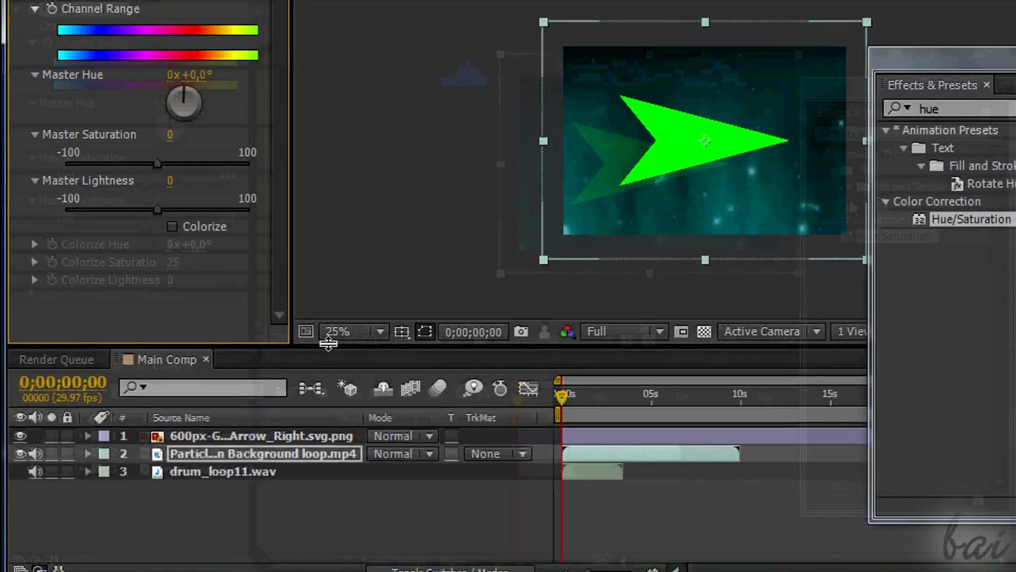
pyautogui.click(88, 454)
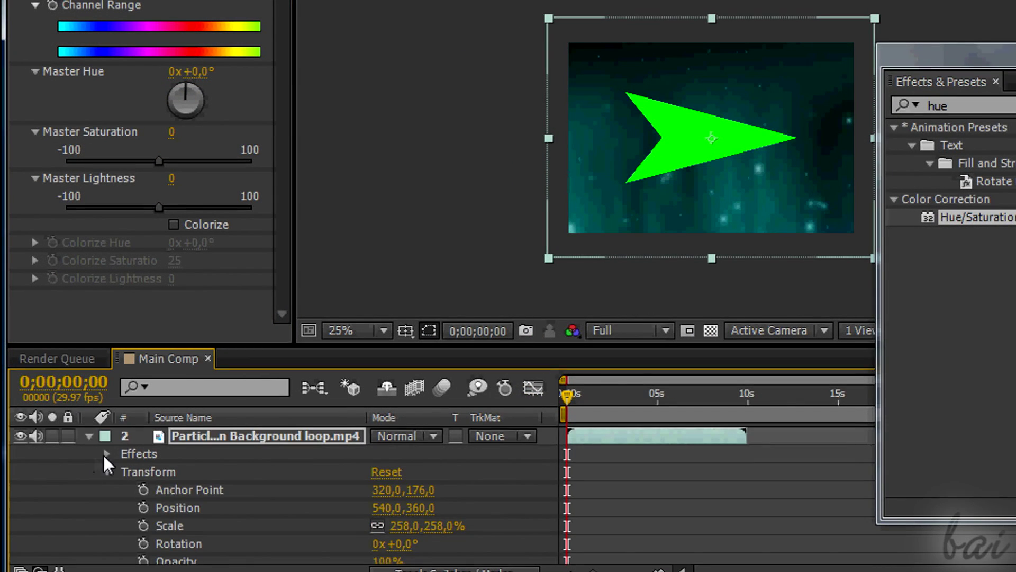
pyautogui.click(108, 471)
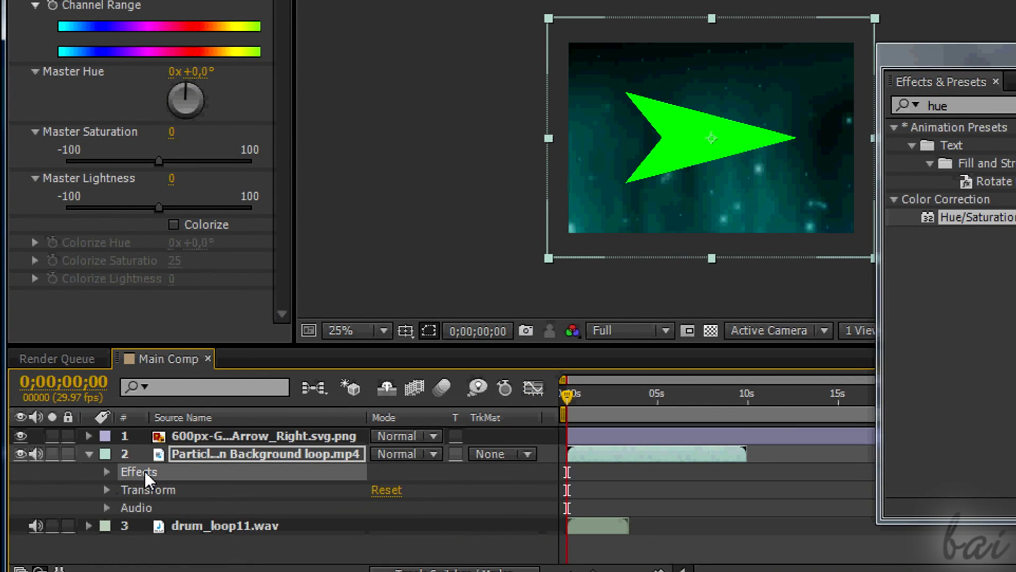
pyautogui.click(106, 472)
# Step: Add Add Grain and Mosaic to the background, then turn on Hue/Saturation Colorize
pyautogui.click(240, 456)
pyautogui.moveTo(241, 457); pyautogui.dragTo(242, 452)
pyautogui.scroll(-5, 953, 318)
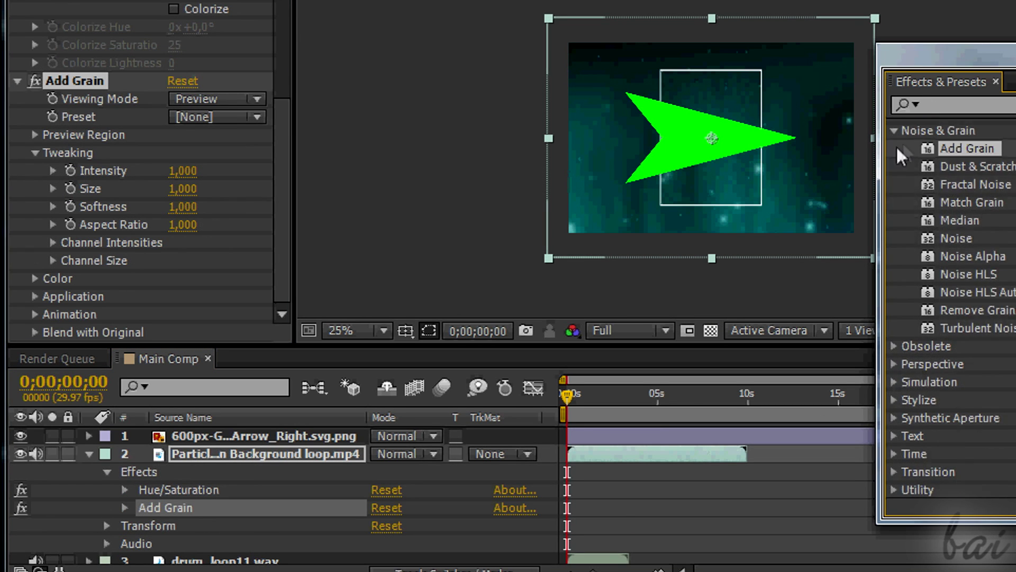
pyautogui.click(894, 392)
pyautogui.scroll(-3, 952, 318)
pyautogui.scroll(-2, 953, 358)
pyautogui.scroll(-4, 953, 318)
pyautogui.moveTo(956, 263); pyautogui.dragTo(454, 278)
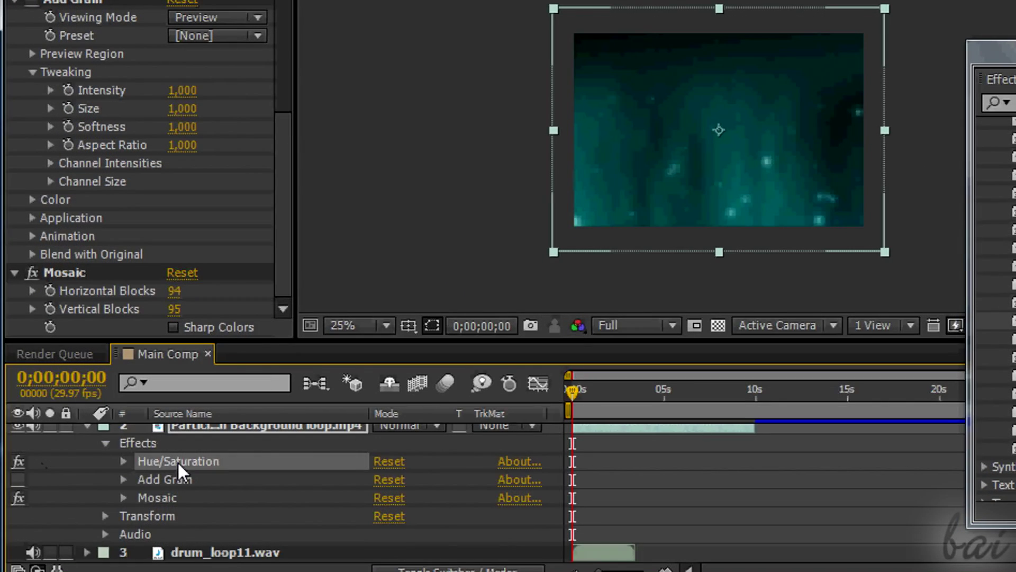
pyautogui.click(125, 462)
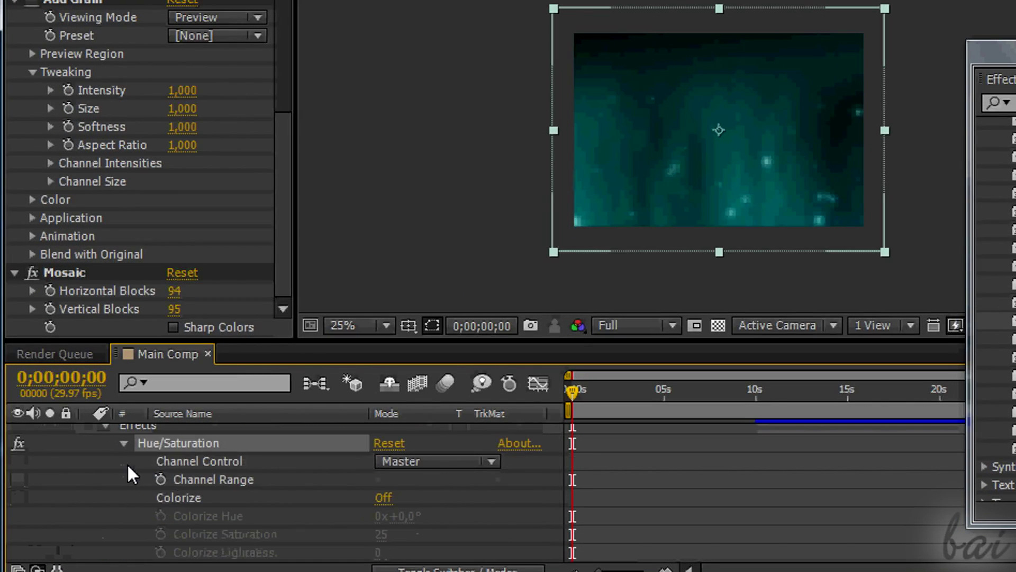
pyautogui.click(258, 479)
pyautogui.scroll(5, 288, 161)
pyautogui.scroll(-3, 381, 476)
pyautogui.click(382, 442)
pyautogui.moveTo(401, 461)
pyautogui.mouseDown()
pyautogui.moveTo(696, 475)
pyautogui.moveTo(465, 479)
pyautogui.mouseUp()
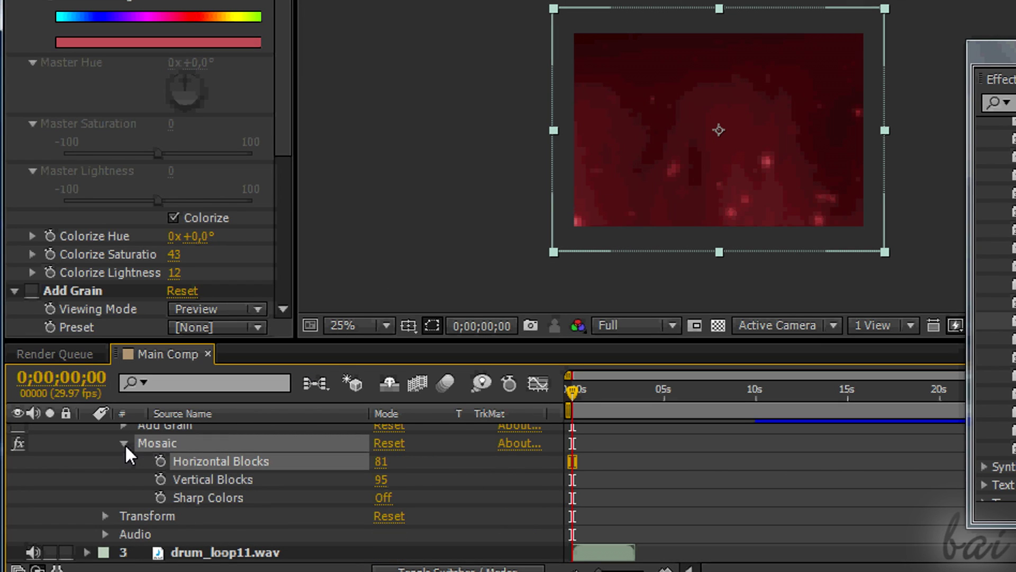
# Step: Reset the Mosaic effect to its defaults and switch it off
pyautogui.click(125, 445)
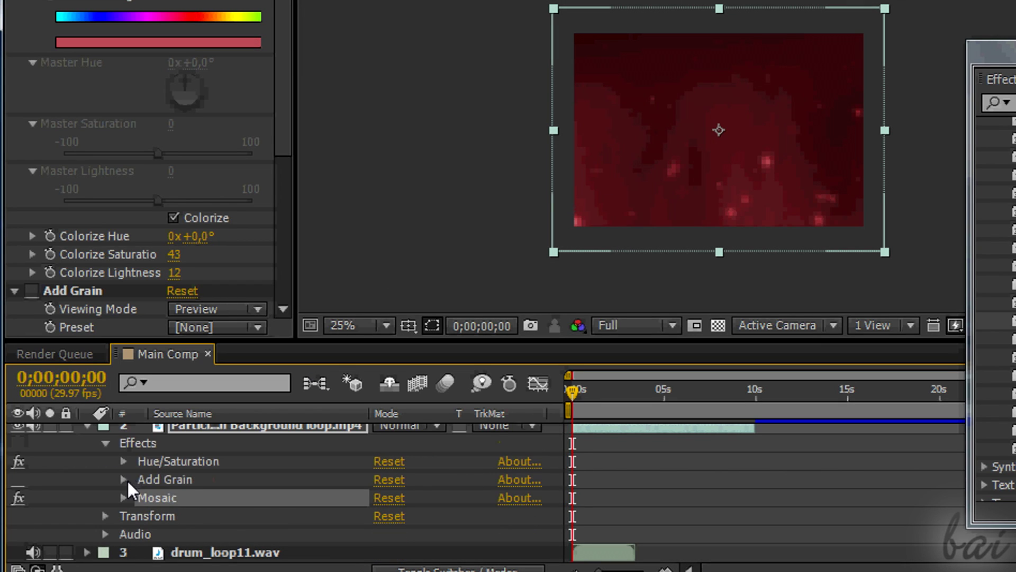
pyautogui.click(389, 497)
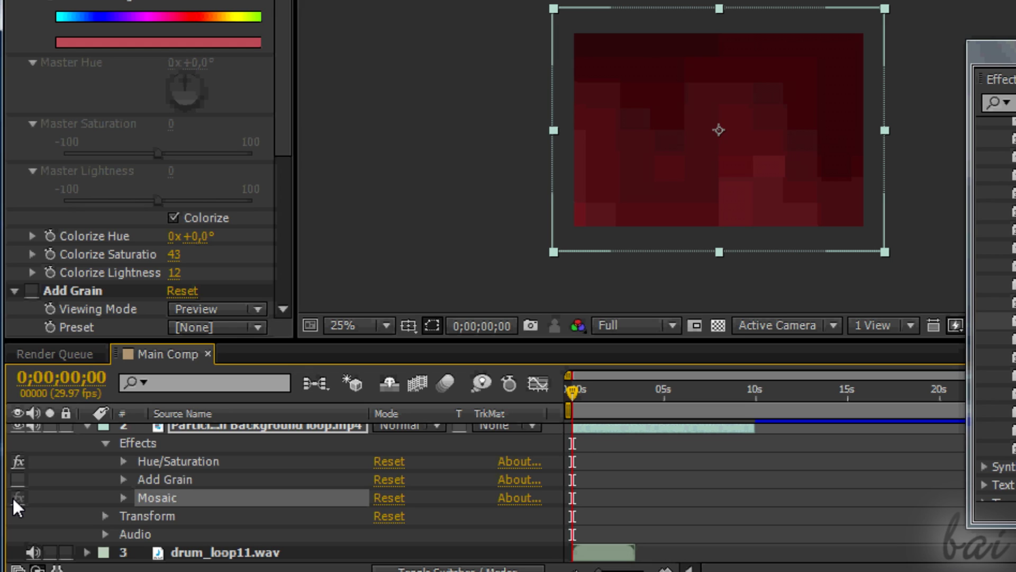
pyautogui.click(18, 497)
# Step: Toggle Hue/Saturation to compare before and after, then delete Mosaic from the background
pyautogui.click(19, 461)
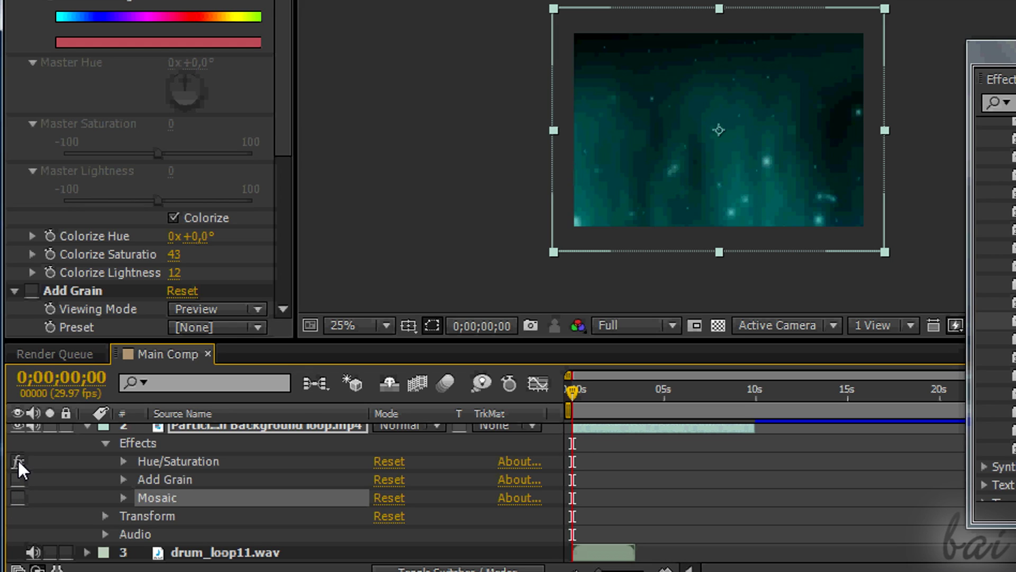
pyautogui.click(18, 462)
pyautogui.click(18, 461)
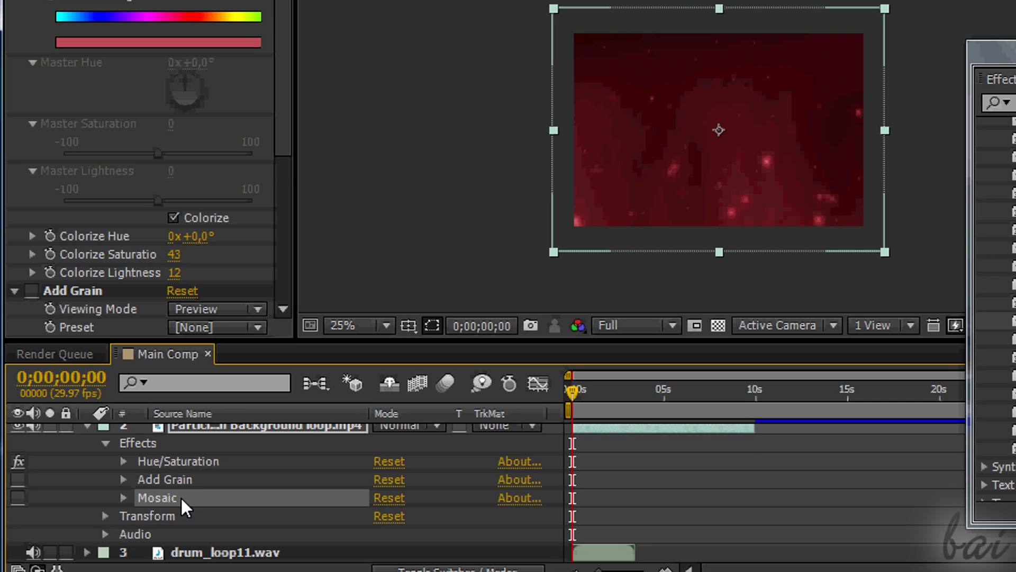
pyautogui.press('Delete')
pyautogui.click(175, 501)
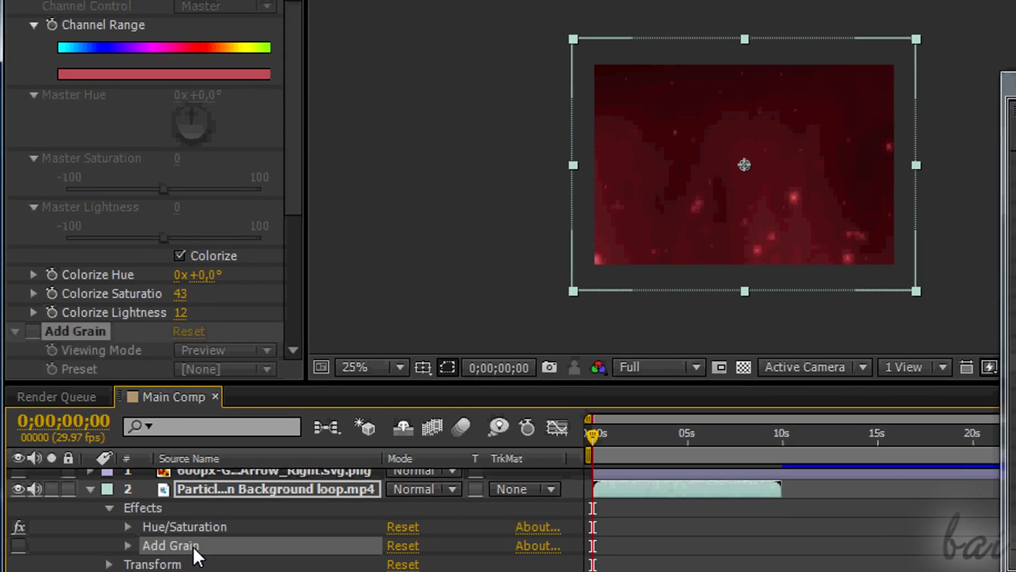
# Step: Delete Add Grain, uncheck Colorize, and rotate Master Hue until the background turns deep blue
pyautogui.press('Delete')
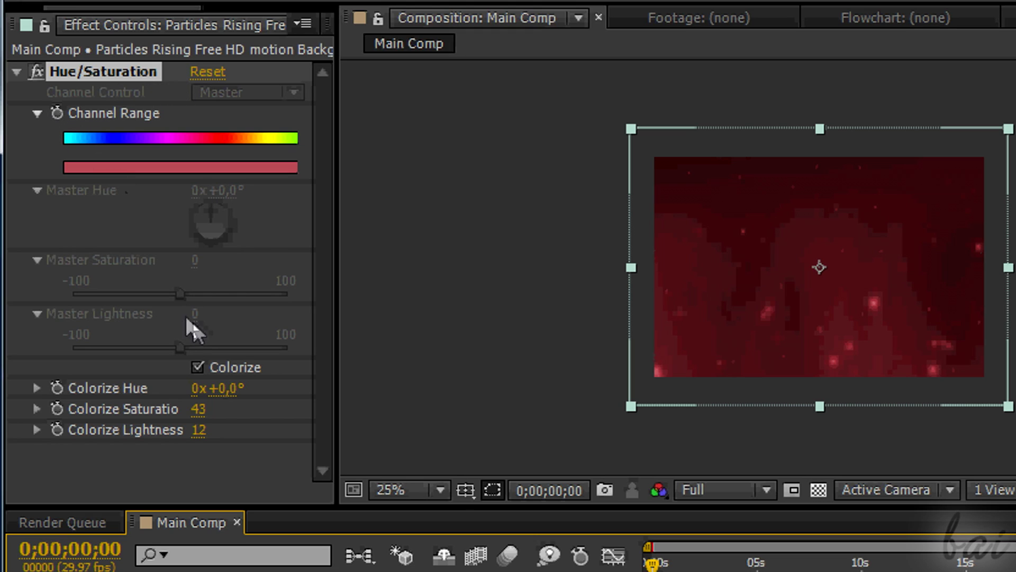
pyautogui.click(199, 368)
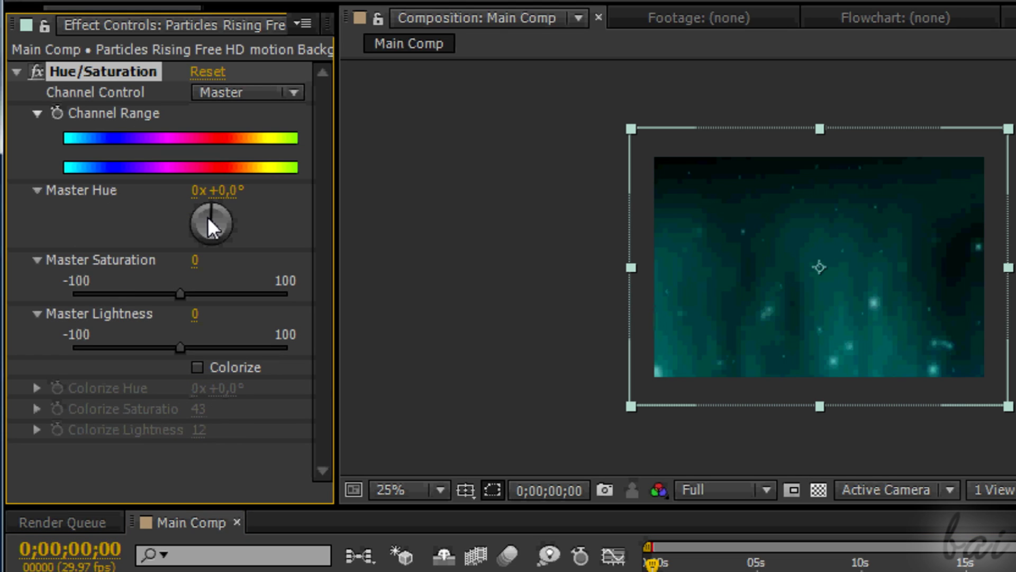
pyautogui.moveTo(208, 217)
pyautogui.mouseDown()
pyautogui.moveTo(232, 219)
pyautogui.moveTo(180, 255)
pyautogui.moveTo(175, 191)
pyautogui.moveTo(238, 220)
pyautogui.mouseUp()
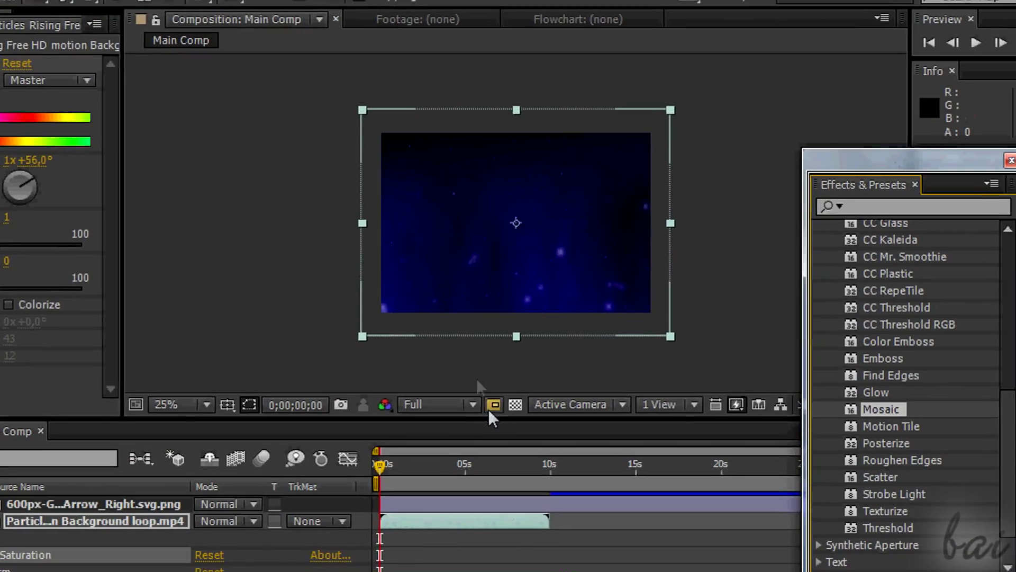
# Step: Zoom the viewer in and out, then switch preview resolution to Quarter
pyautogui.press('.')
pyautogui.press('.')
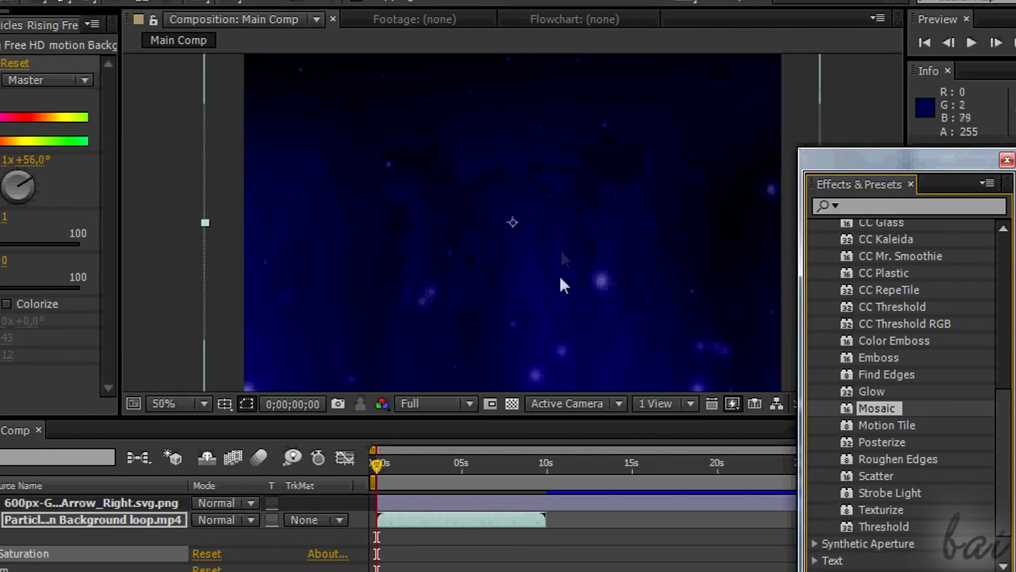
pyautogui.press(',')
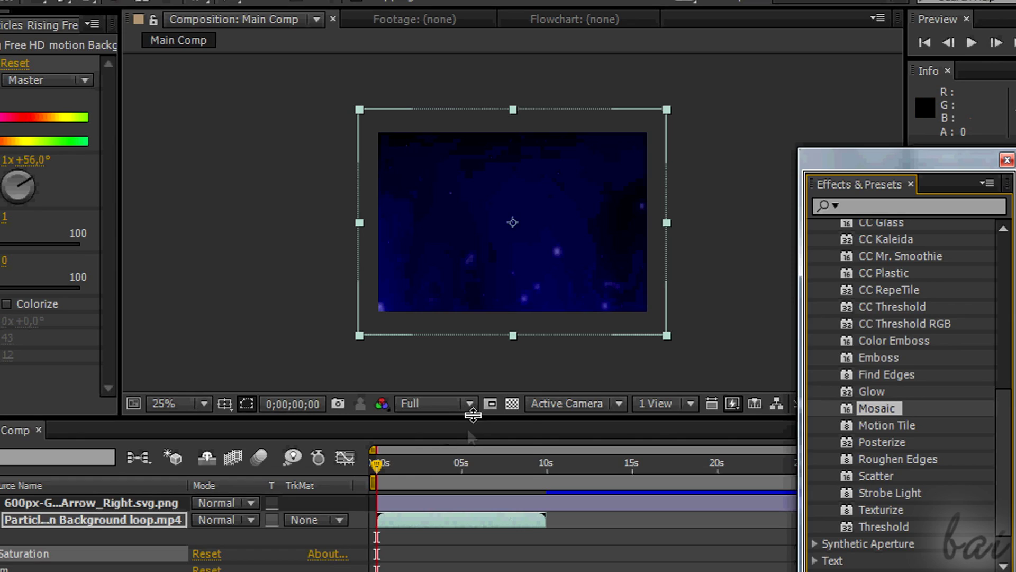
pyautogui.click(469, 403)
pyautogui.click(464, 523)
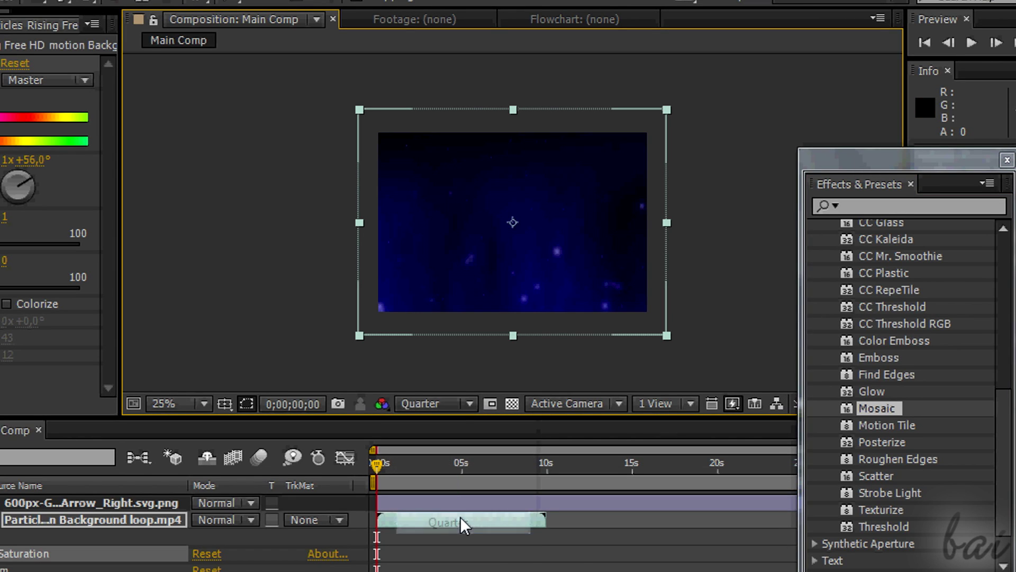
# Step: Try a Custom preview resolution and accept its settings with OK
pyautogui.press('.')
pyautogui.press('.')
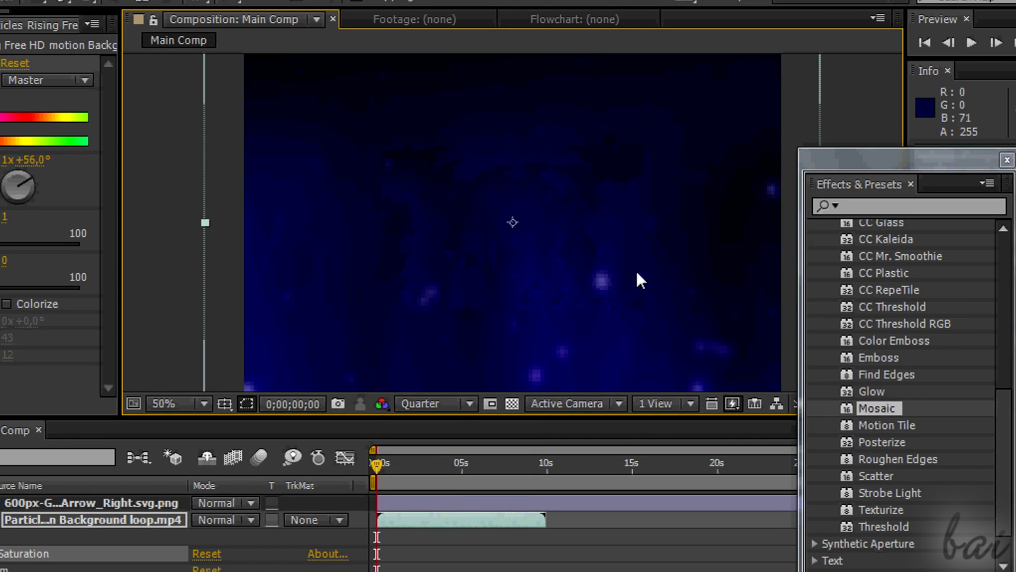
pyautogui.click(467, 404)
pyautogui.click(454, 555)
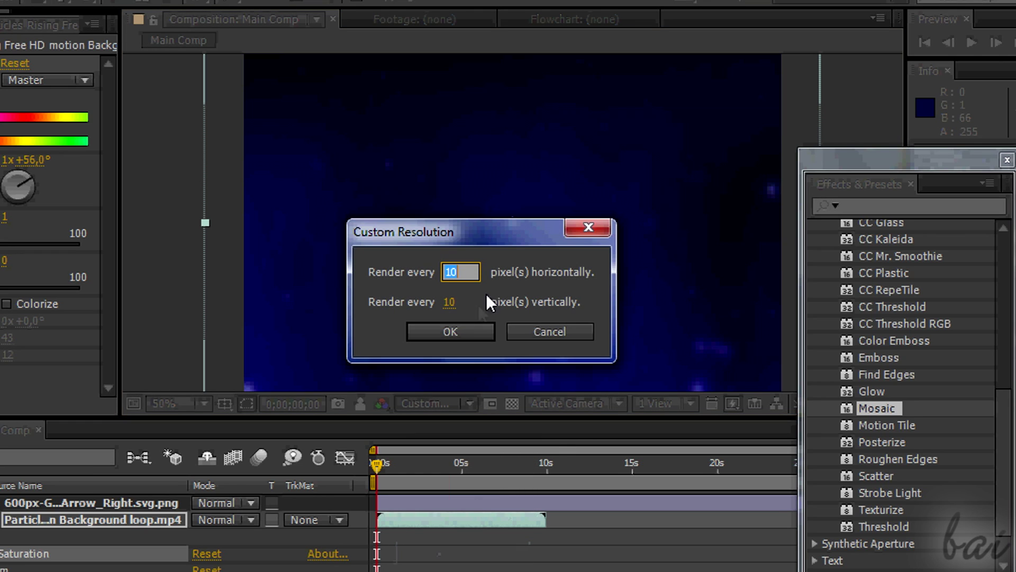
pyautogui.click(469, 332)
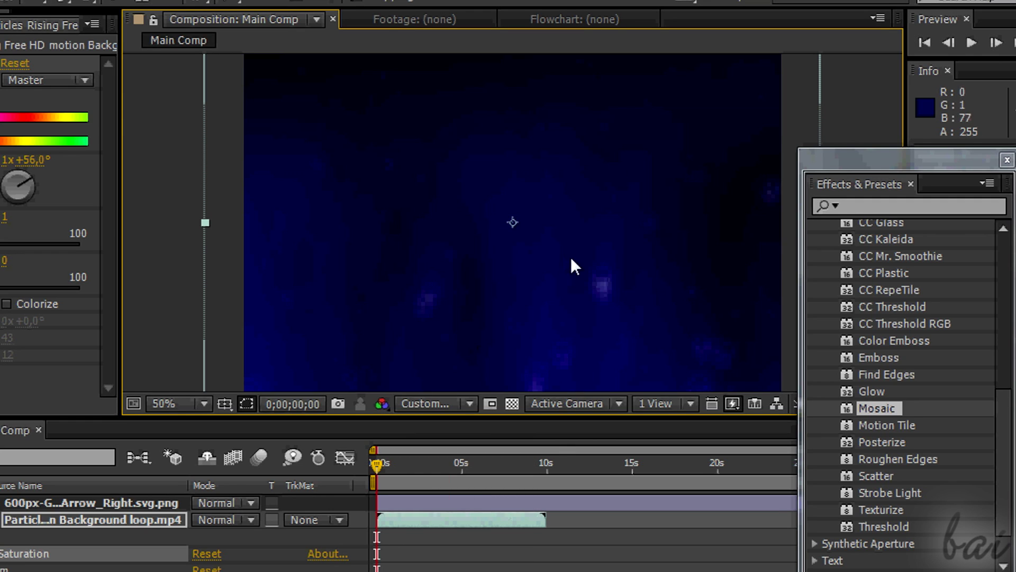
# Step: Zoom back out and set the preview resolution to Third
pyautogui.press(',')
pyautogui.click(470, 403)
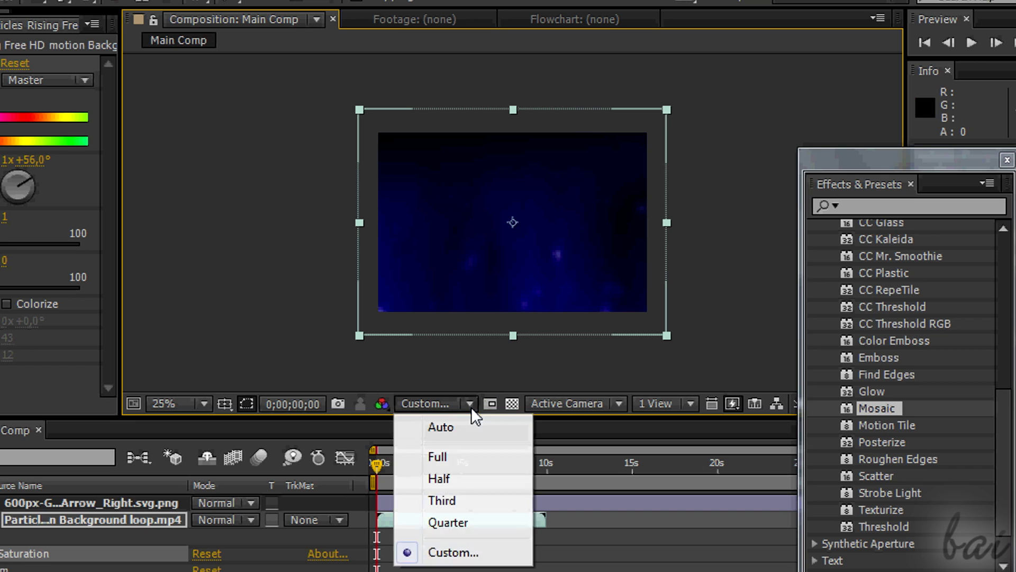
pyautogui.click(456, 501)
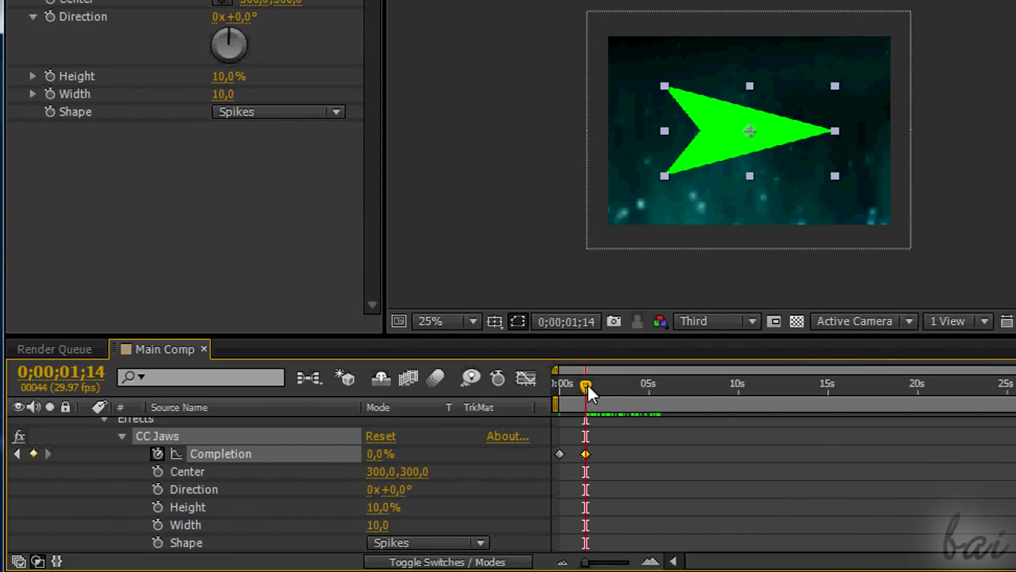
# Step: Scrub across the CC Jaws keyframes, then twirl open the background's Hue/Saturation
pyautogui.moveTo(565, 383); pyautogui.dragTo(588, 381)
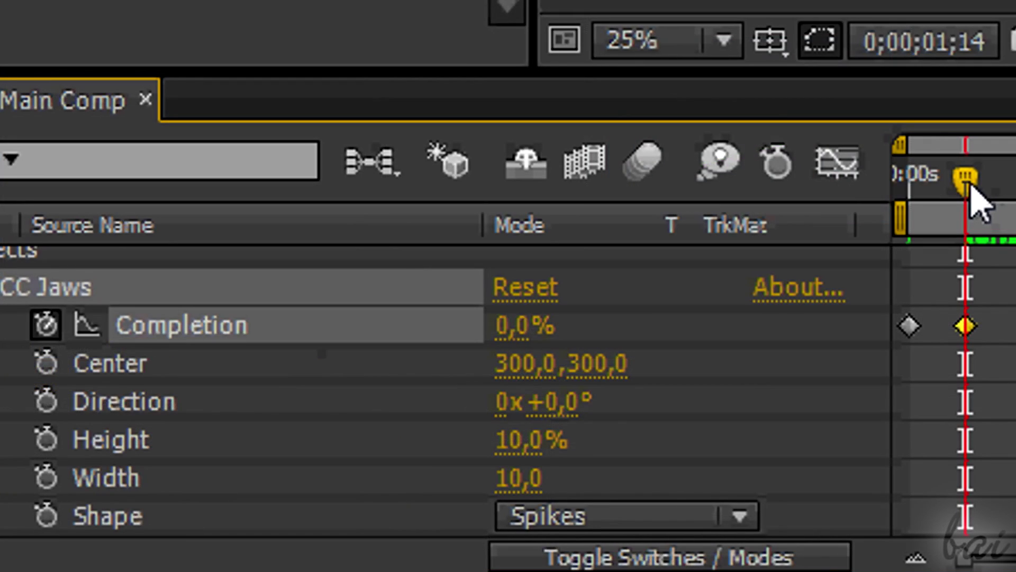
pyautogui.moveTo(588, 382); pyautogui.dragTo(588, 387)
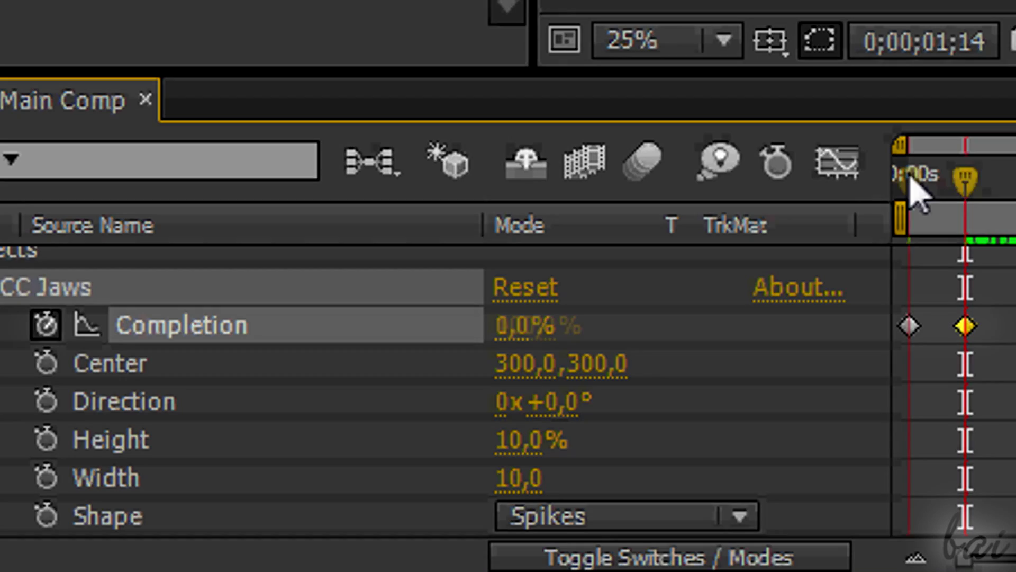
pyautogui.moveTo(919, 188); pyautogui.dragTo(1015, 187)
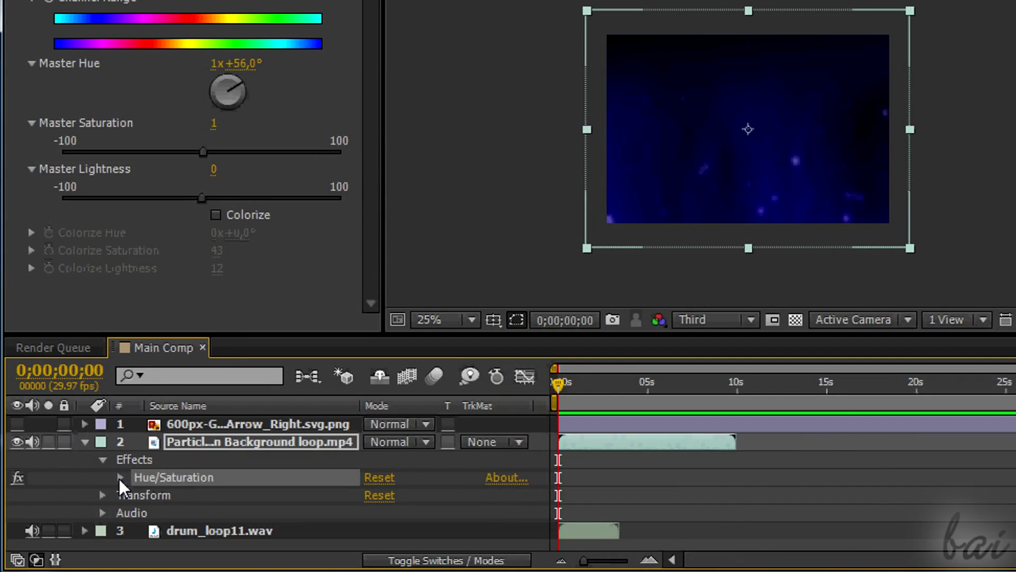
pyautogui.click(119, 478)
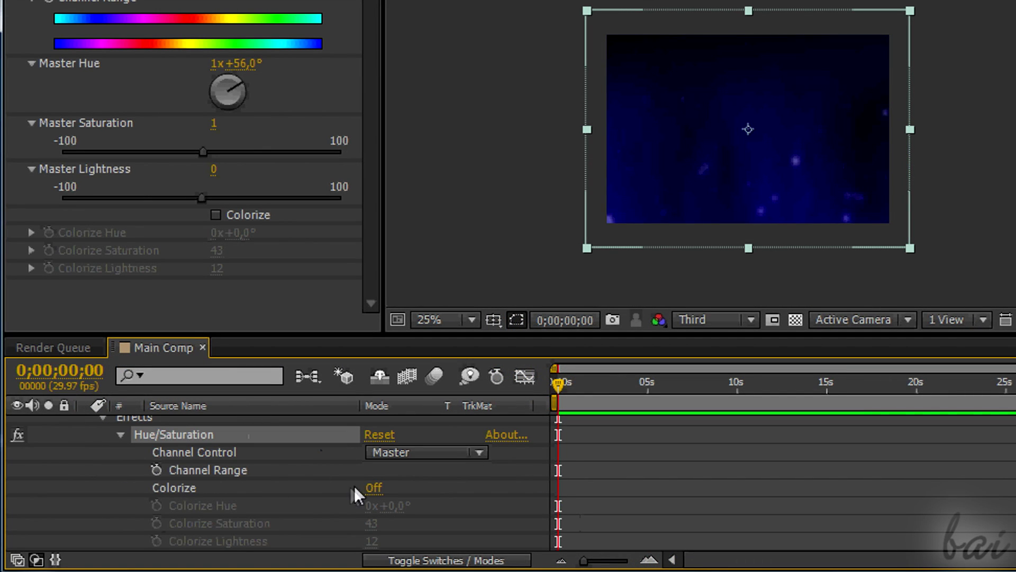
# Step: With Colorize on, keyframe Colorize Hue from 0° at start to about 237° at 5s
pyautogui.click(374, 491)
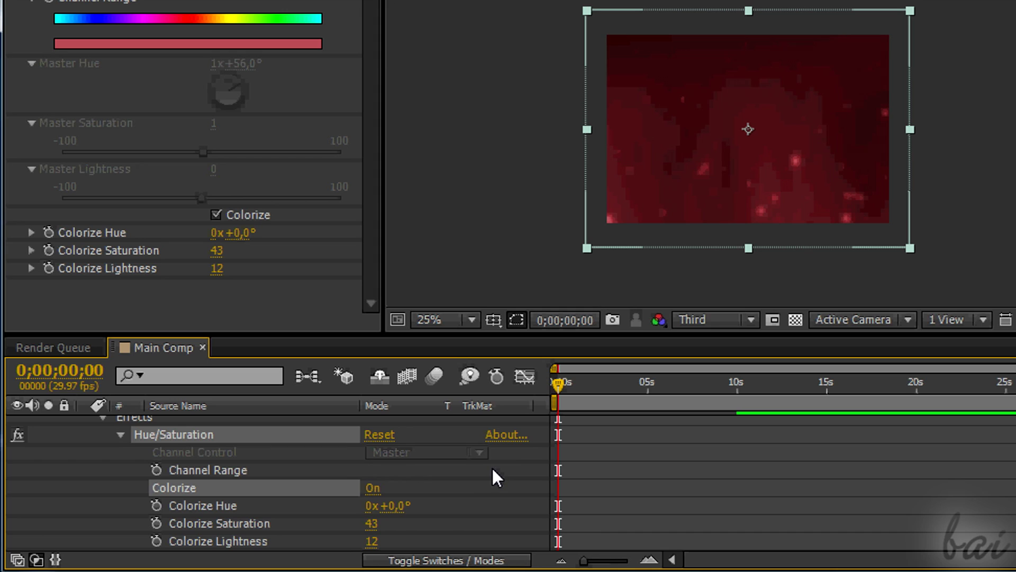
pyautogui.scroll(-1, 491, 467)
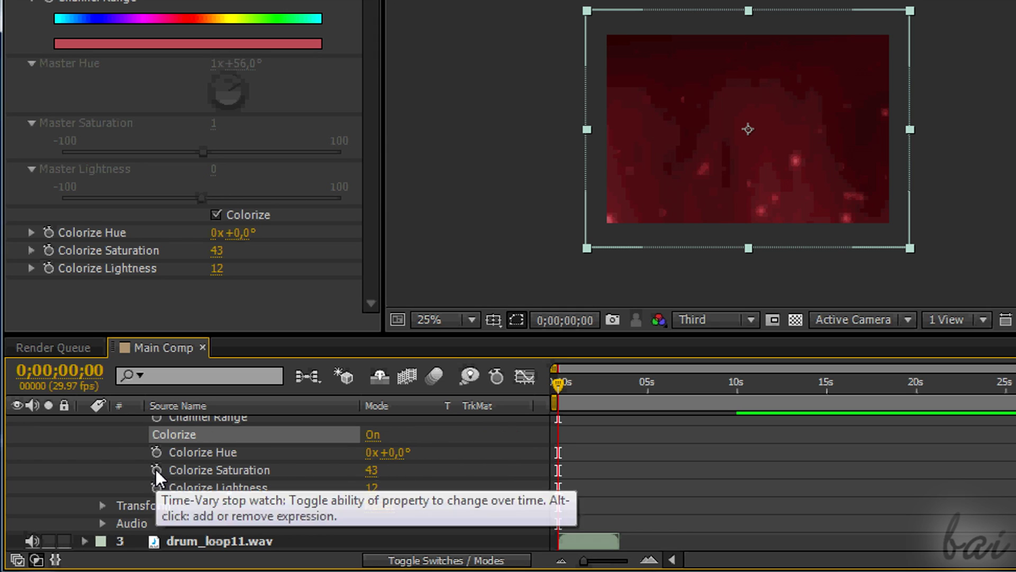
pyautogui.click(156, 451)
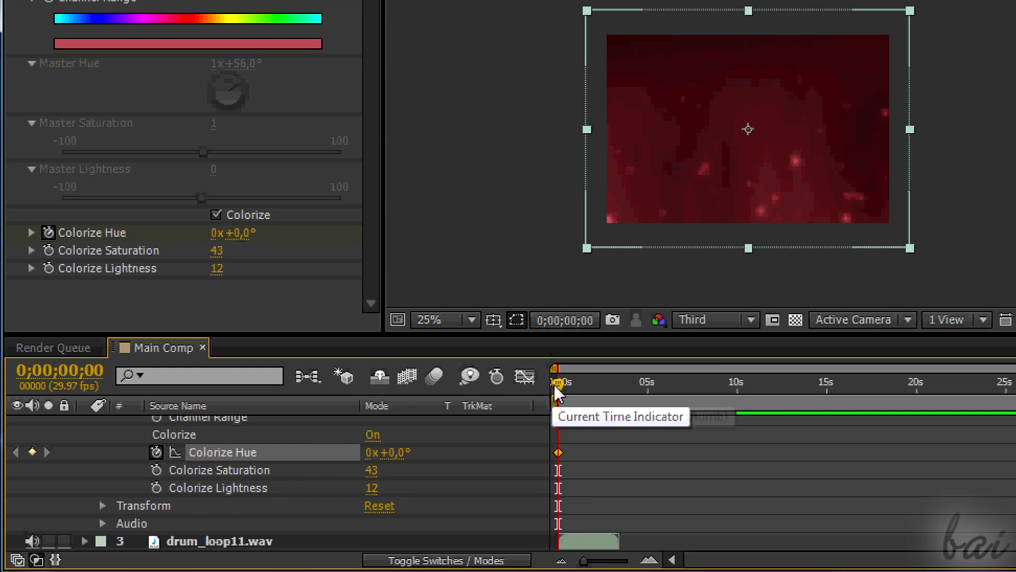
pyautogui.moveTo(558, 383); pyautogui.dragTo(648, 381)
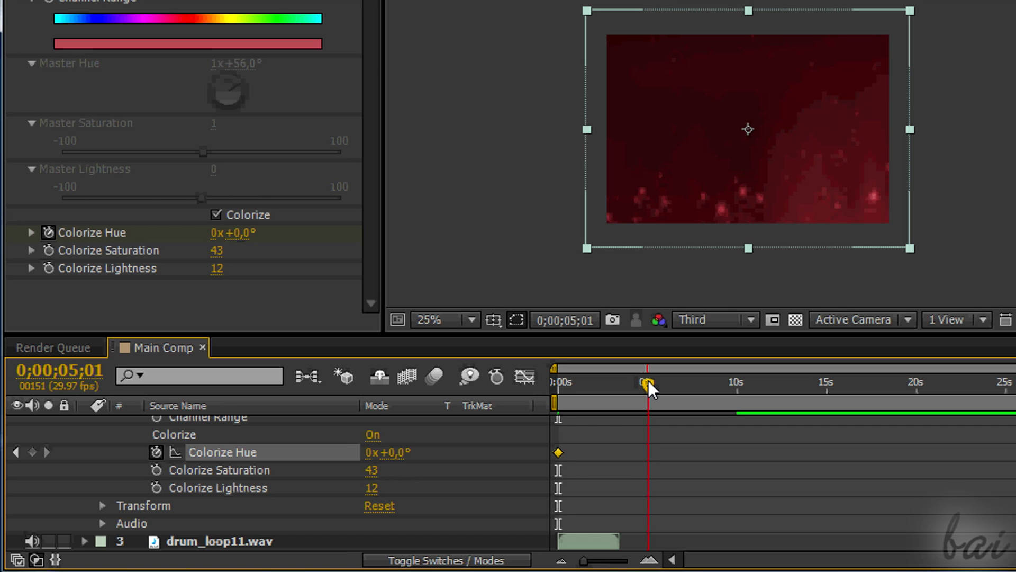
pyautogui.moveTo(404, 452)
pyautogui.mouseDown()
pyautogui.moveTo(562, 452)
pyautogui.moveTo(695, 467)
pyautogui.mouseUp()
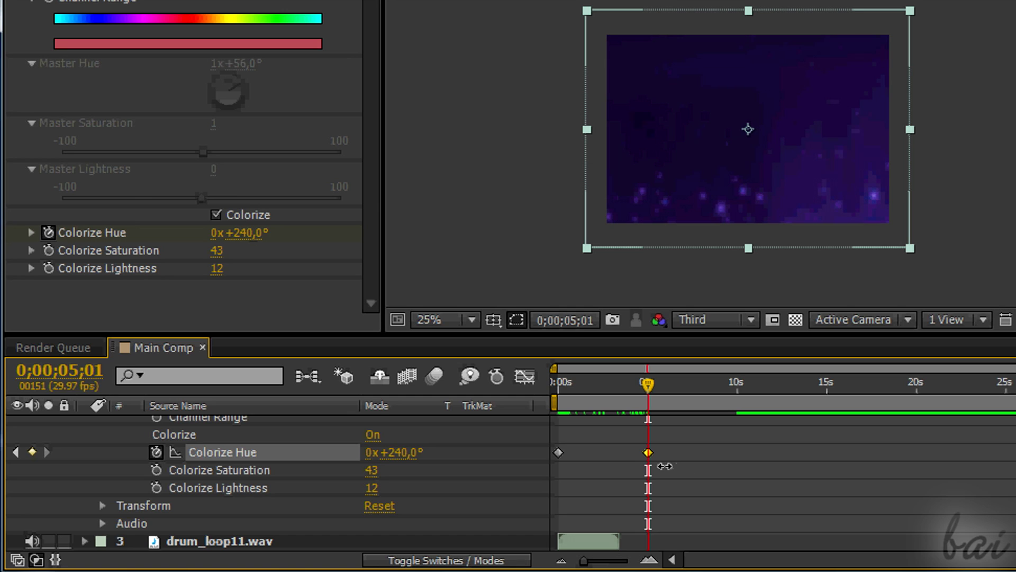
pyautogui.moveTo(663, 466); pyautogui.dragTo(660, 459)
pyautogui.moveTo(648, 383); pyautogui.dragTo(544, 388)
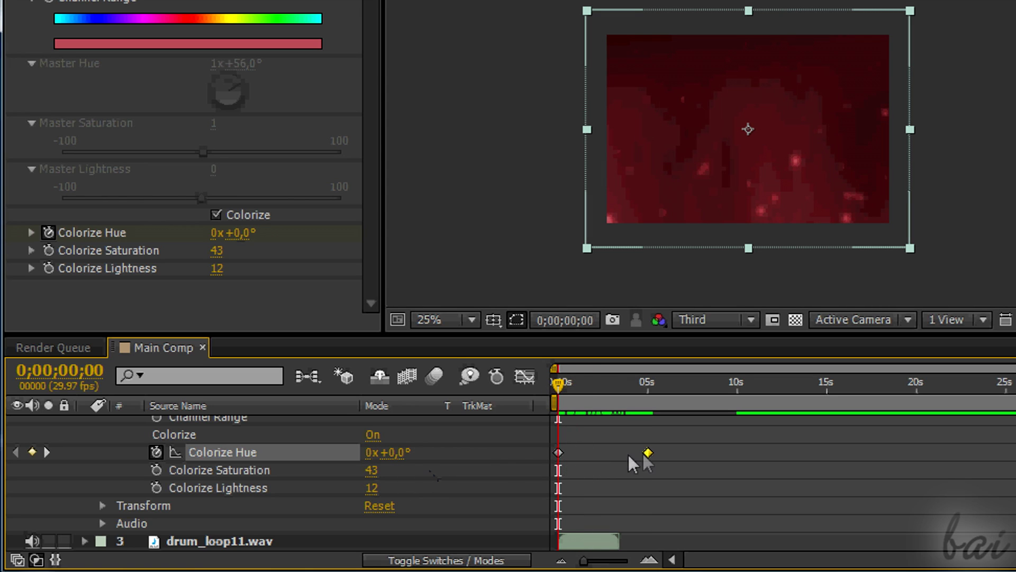
# Step: Delete the five-second hue keyframe and re-set the hue at five seconds
pyautogui.press('Delete')
pyautogui.click(566, 381)
pyautogui.click(556, 381)
pyautogui.moveTo(554, 381); pyautogui.dragTo(649, 380)
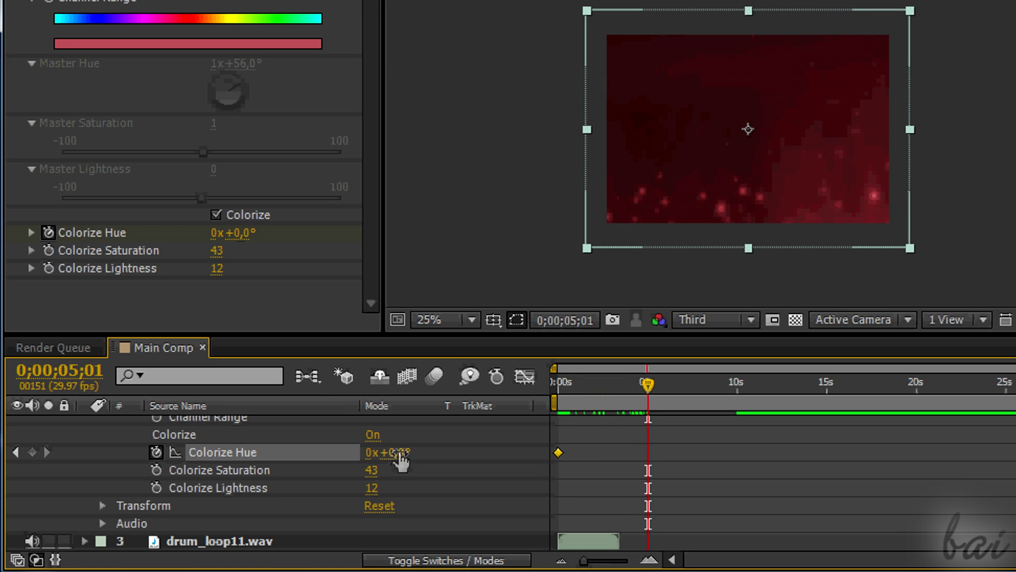
pyautogui.moveTo(397, 453)
pyautogui.mouseDown()
pyautogui.moveTo(555, 451)
pyautogui.moveTo(691, 468)
pyautogui.mouseUp()
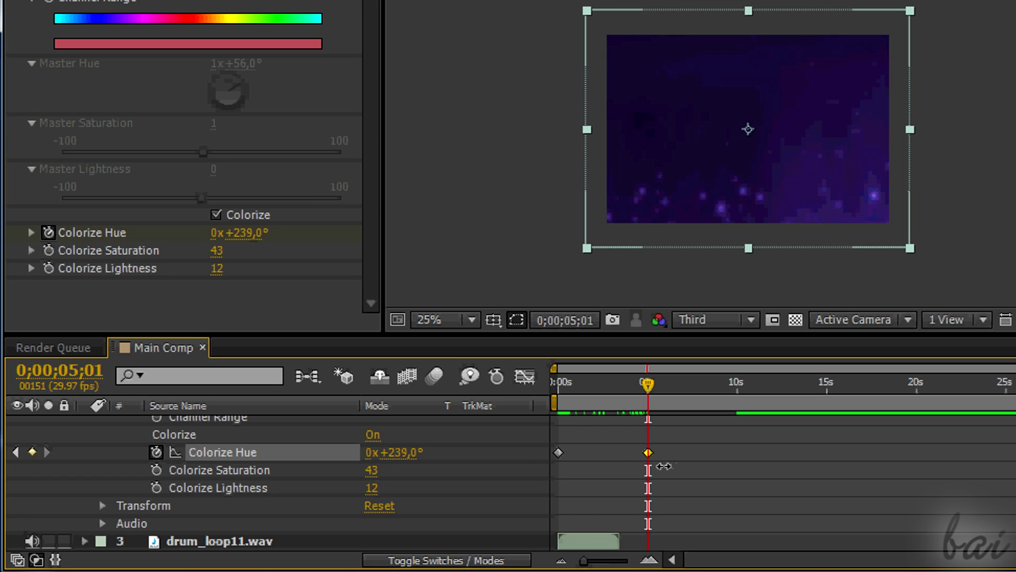
# Step: Try a third hue keyframe near eight seconds, then remove it, keeping 237° at 5s
pyautogui.moveTo(648, 452); pyautogui.dragTo(708, 452)
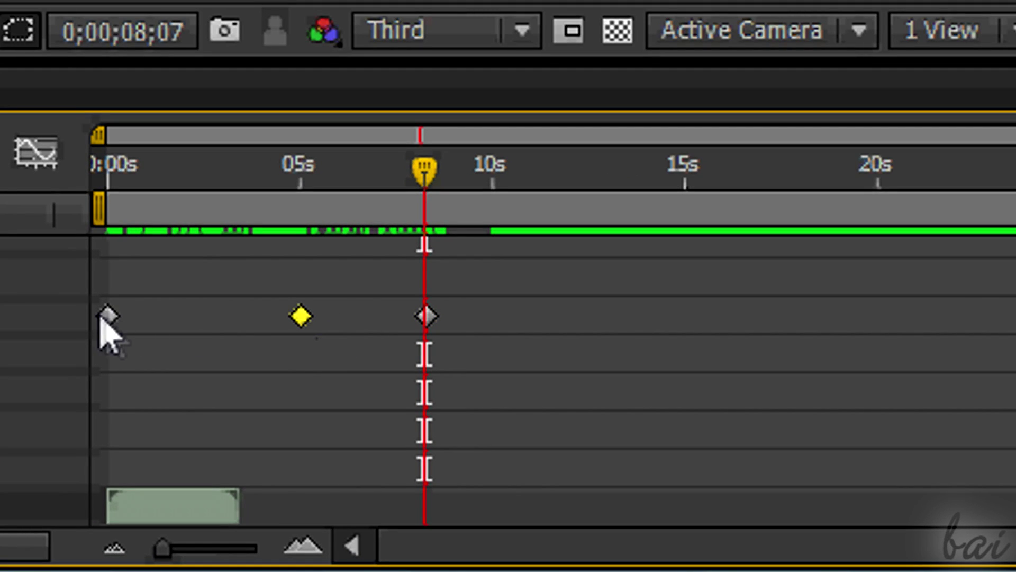
pyautogui.click(107, 317)
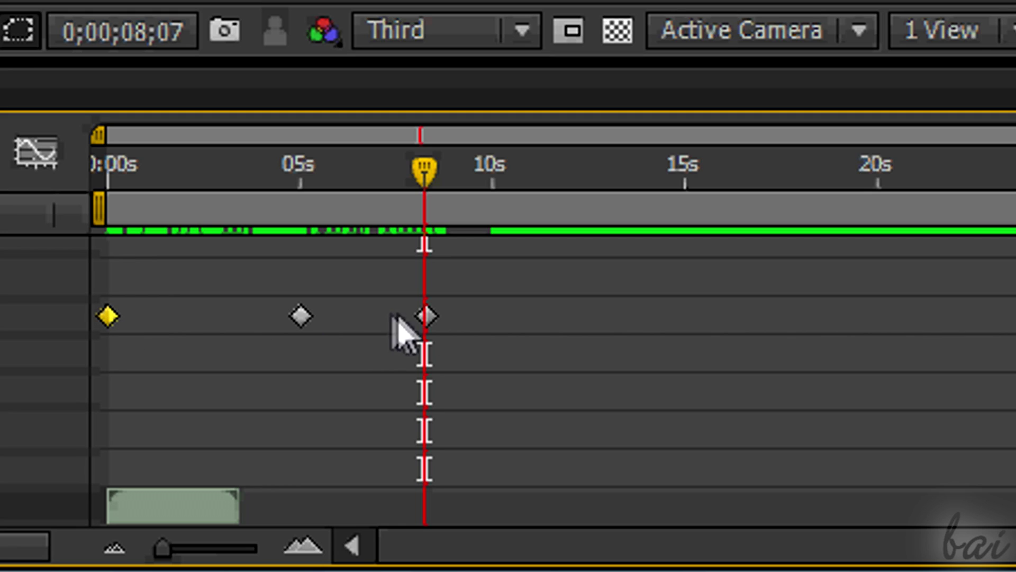
pyautogui.click(426, 317)
pyautogui.moveTo(429, 318)
pyautogui.mouseDown()
pyautogui.moveTo(387, 336)
pyautogui.moveTo(467, 320)
pyautogui.mouseUp()
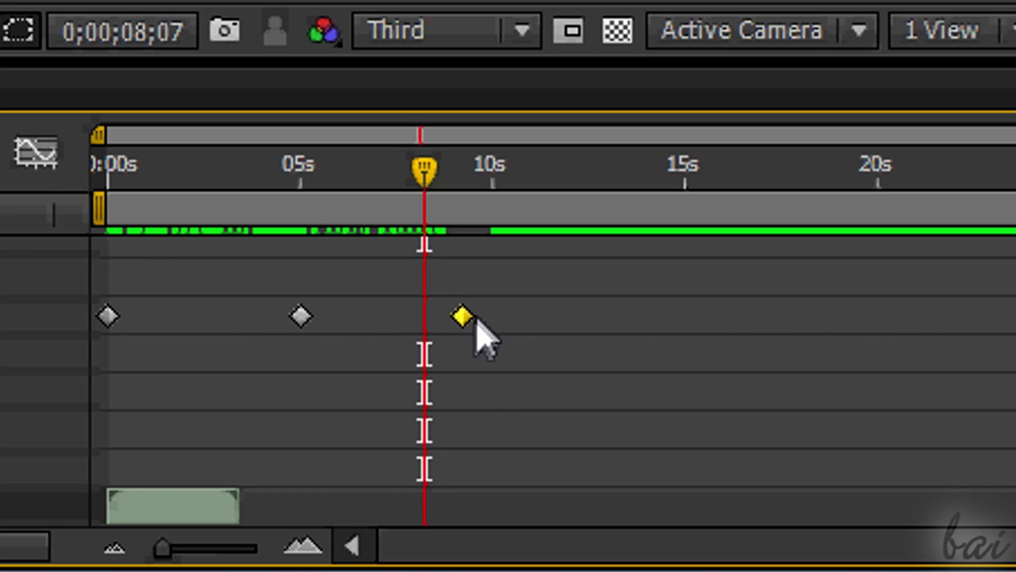
pyautogui.moveTo(467, 318); pyautogui.dragTo(475, 327)
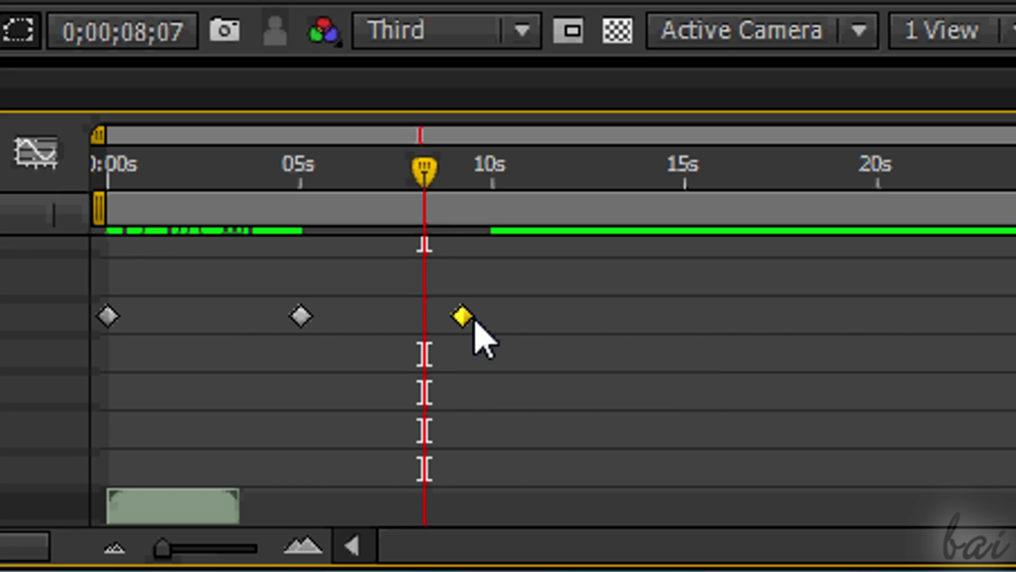
pyautogui.click(474, 338)
pyautogui.press('Delete')
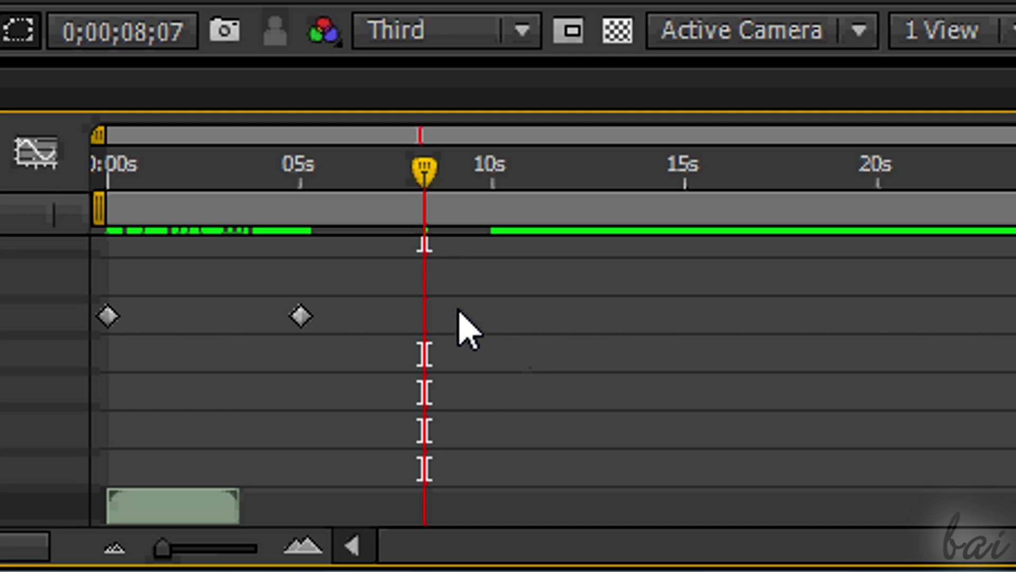
pyautogui.hotkey('ctrl', 'z')
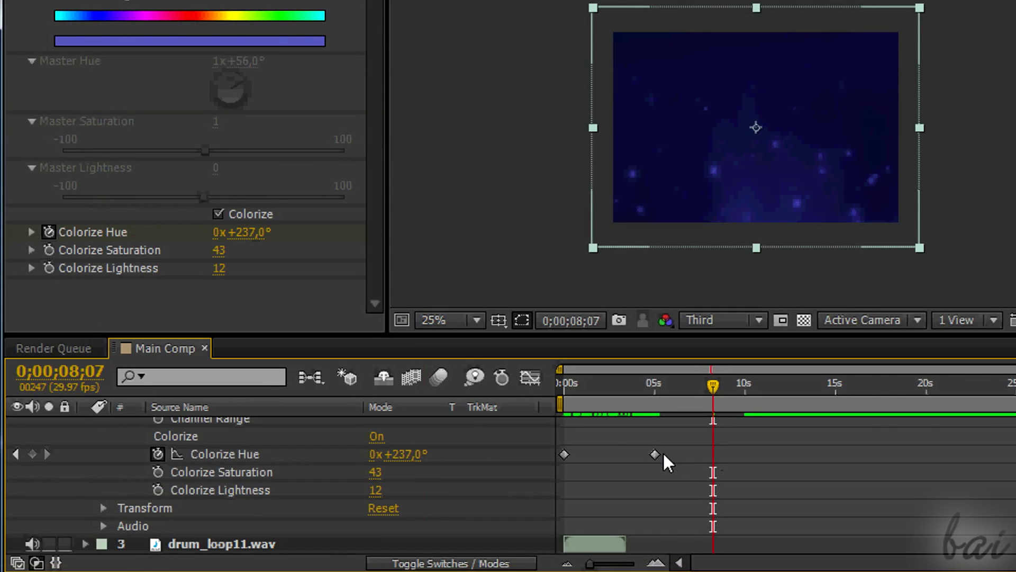
pyautogui.click(655, 454)
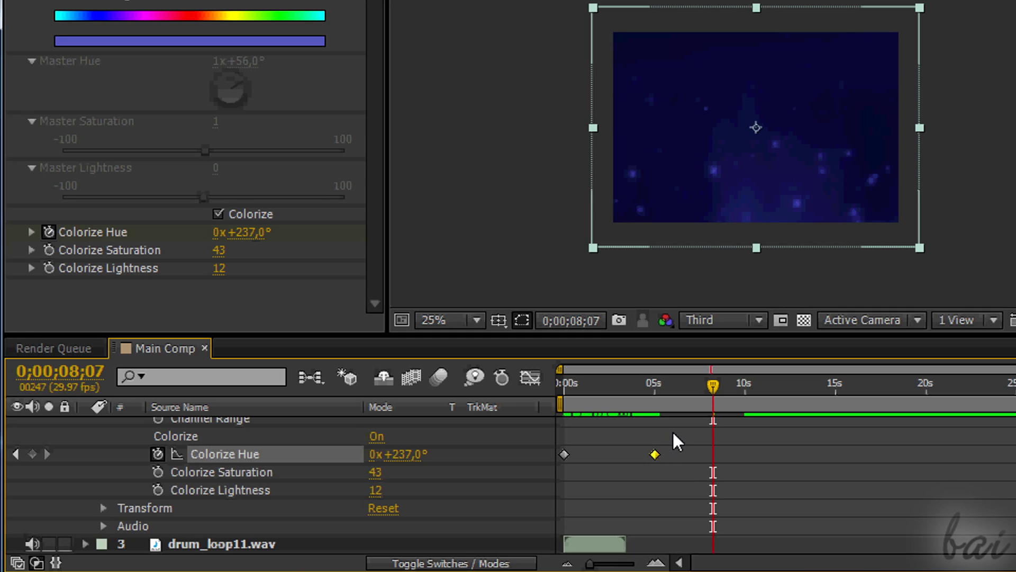
# Step: Scrub the five-second Colorize Hue toward teal (about 180°), then delete that keyframe
pyautogui.moveTo(660, 393); pyautogui.dragTo(653, 395)
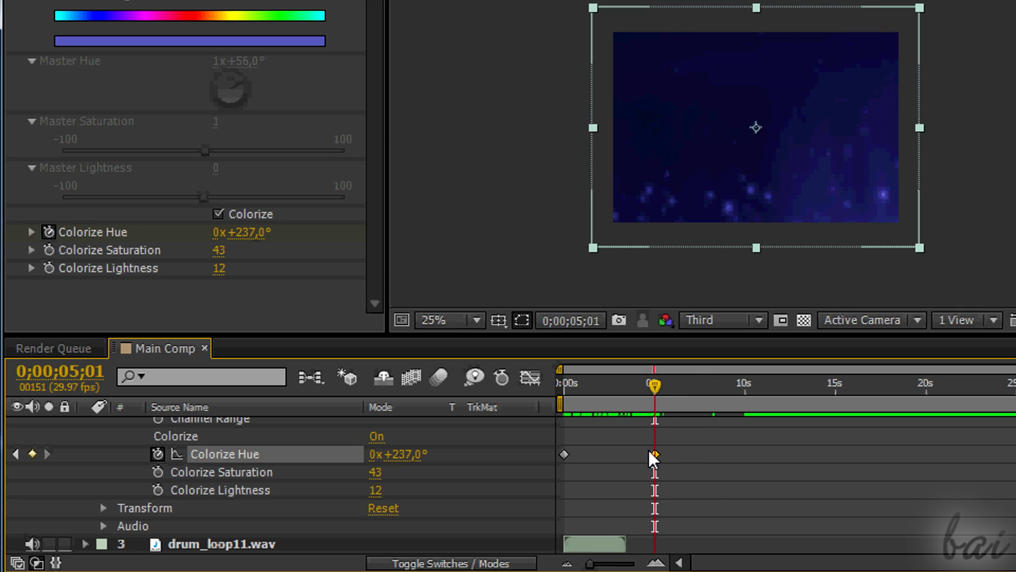
pyautogui.moveTo(409, 453)
pyautogui.mouseDown()
pyautogui.moveTo(437, 454)
pyautogui.moveTo(397, 459)
pyautogui.mouseUp()
pyautogui.moveTo(653, 388); pyautogui.dragTo(649, 388)
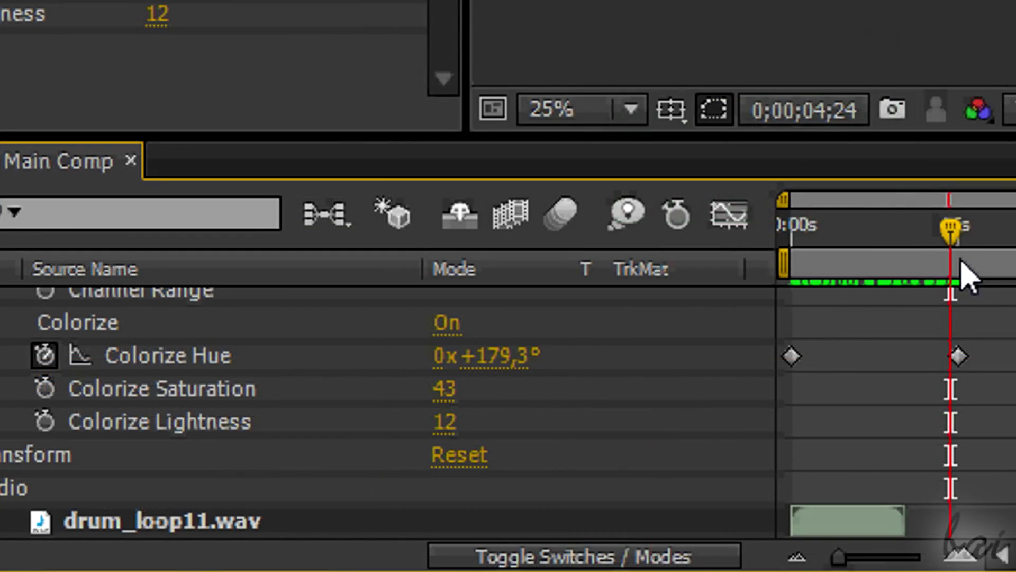
pyautogui.moveTo(660, 408); pyautogui.dragTo(653, 413)
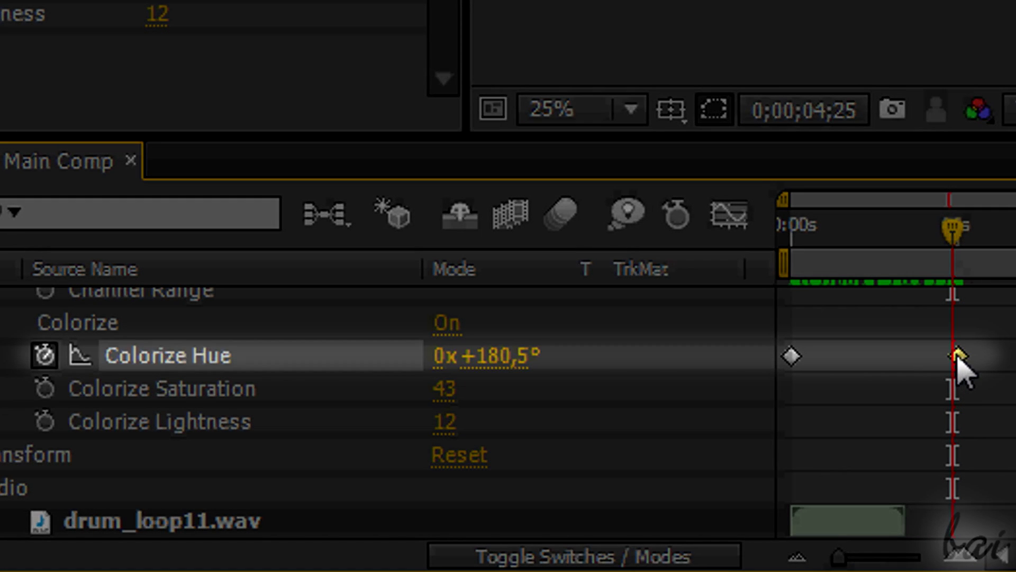
pyautogui.click(959, 357)
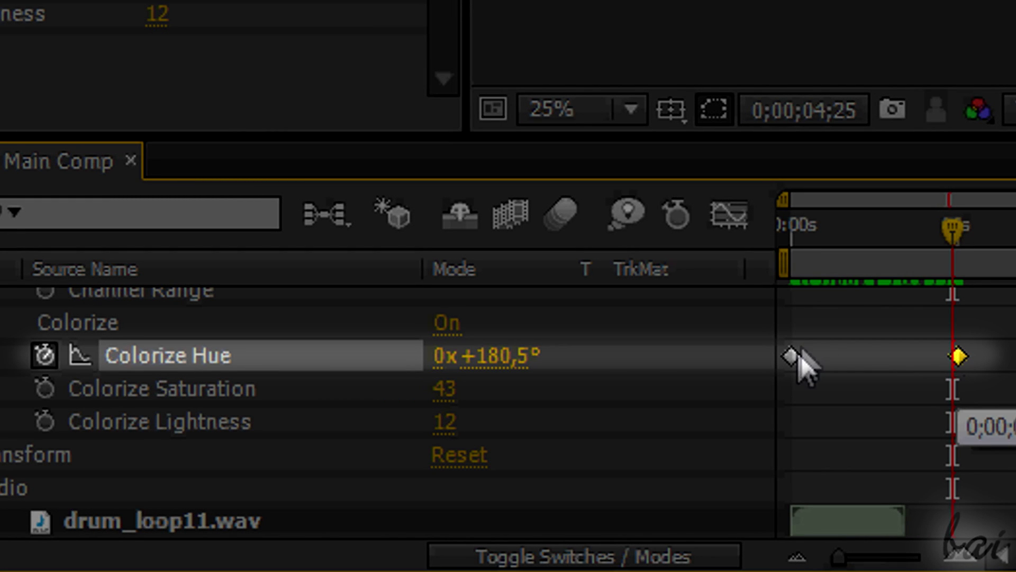
pyautogui.press('Delete')
pyautogui.click(793, 358)
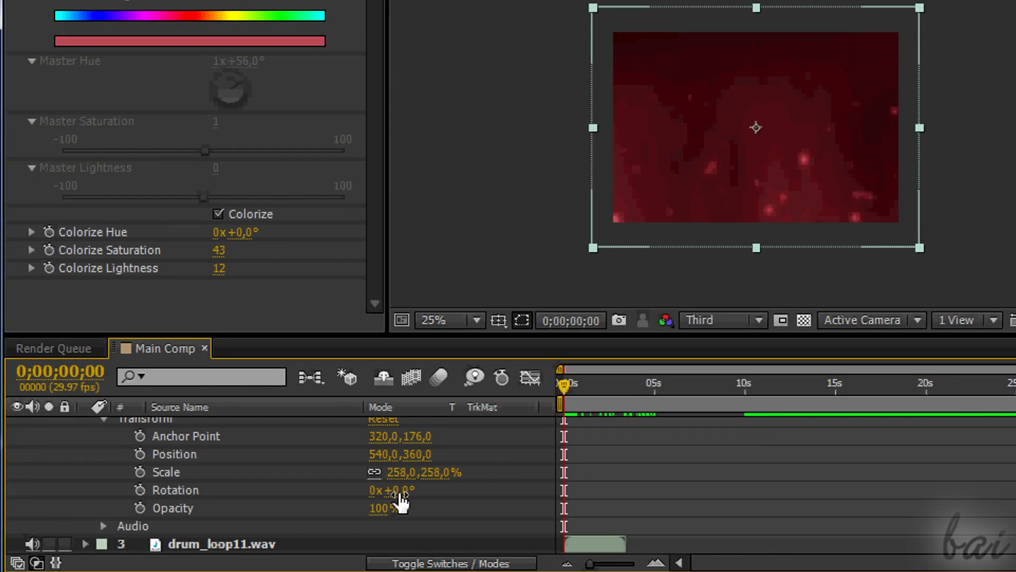
# Step: Spin the background's Rotation, then undo it back to 0°
pyautogui.moveTo(400, 493); pyautogui.dragTo(559, 491)
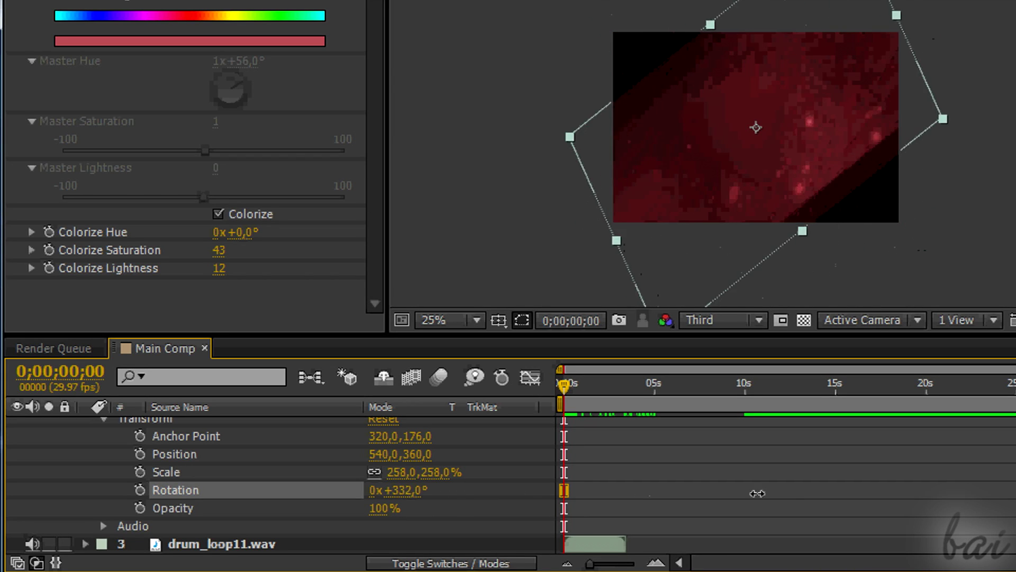
pyautogui.moveTo(560, 491); pyautogui.dragTo(785, 497)
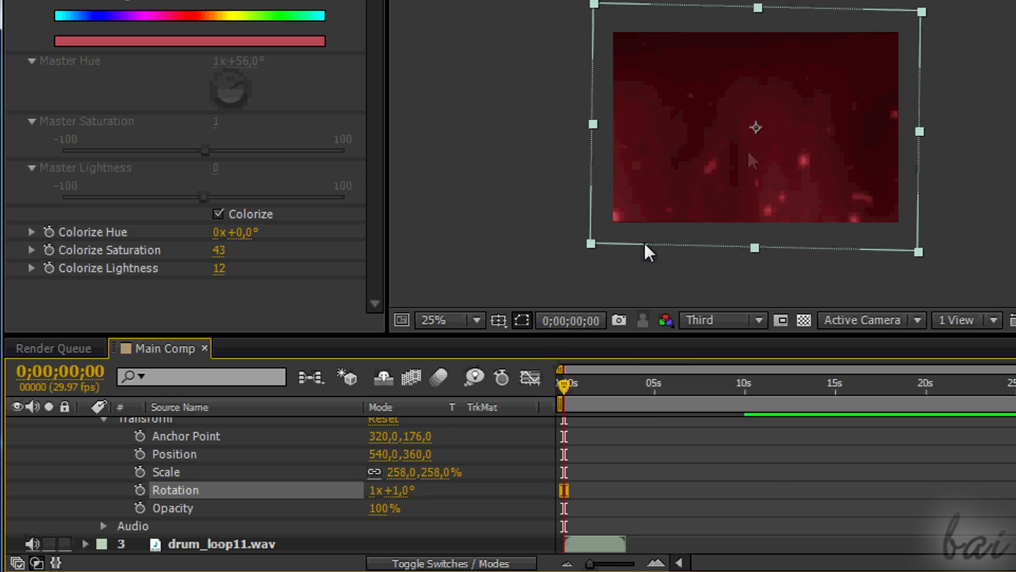
pyautogui.click(397, 490)
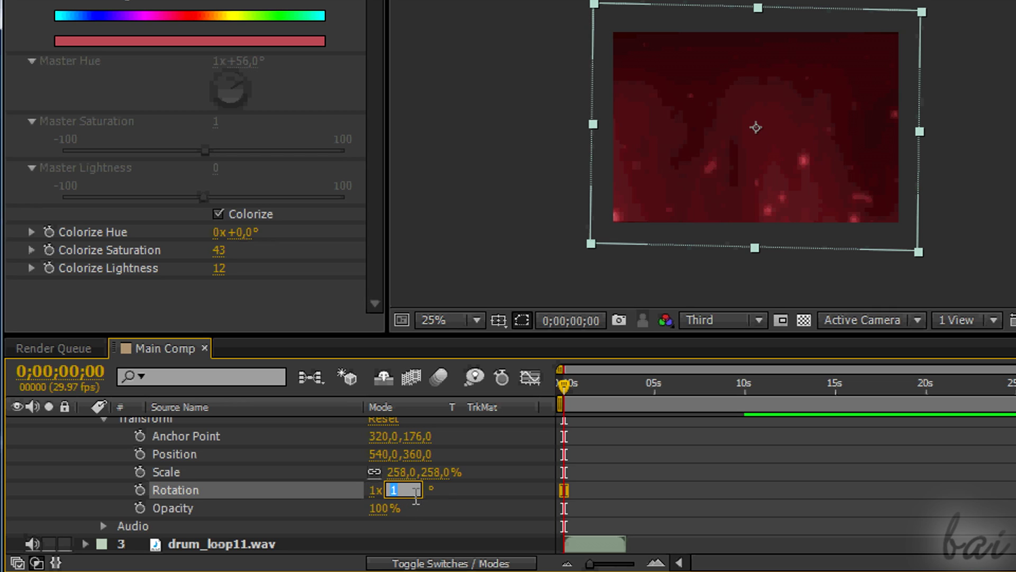
pyautogui.write('0')
pyautogui.press('Return')
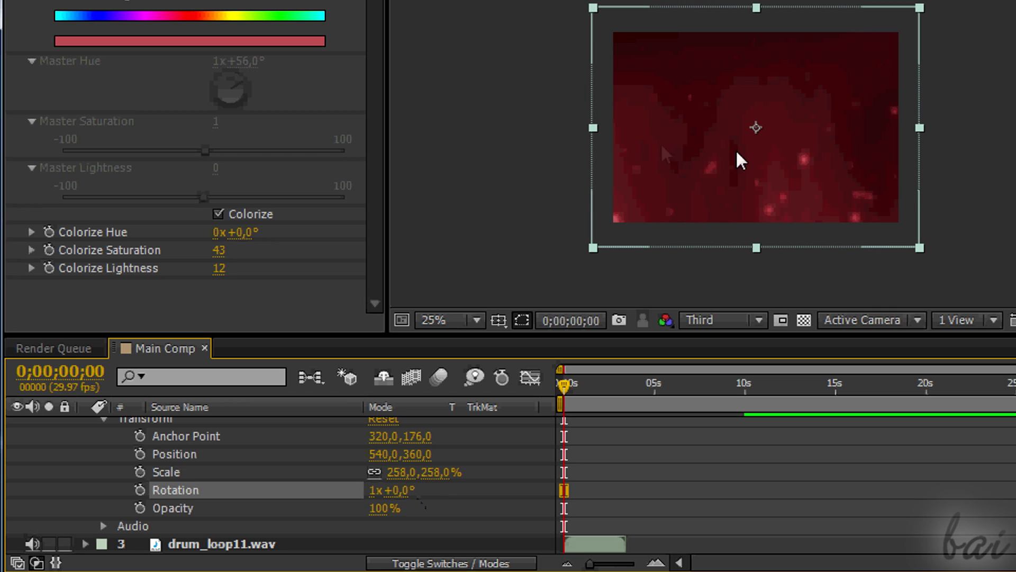
pyautogui.hotkey('ctrl', 'z')
# Step: Keyframe Rotation from 0 at the start to two full turns at five seconds
pyautogui.click(141, 489)
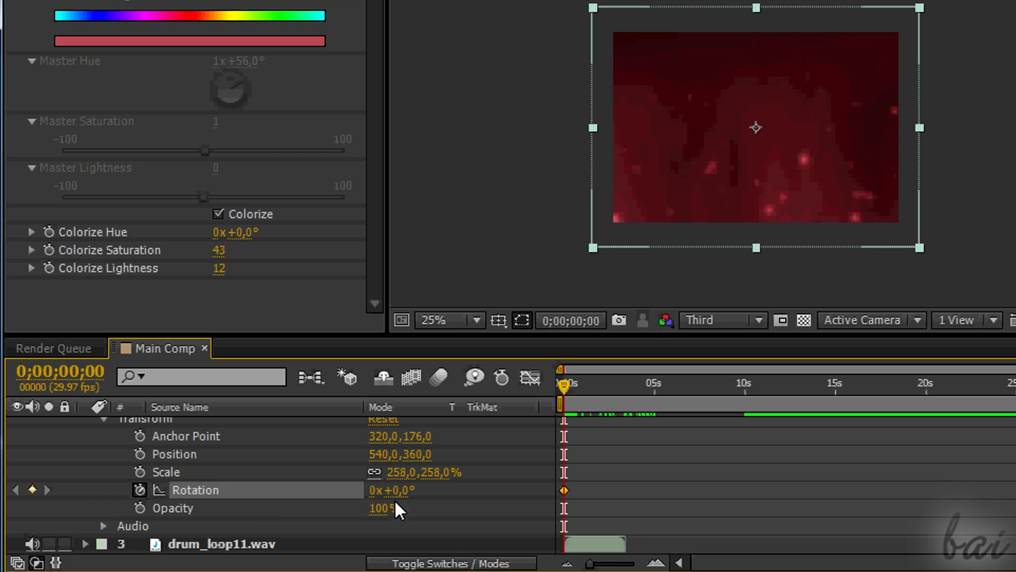
pyautogui.moveTo(565, 384); pyautogui.dragTo(655, 383)
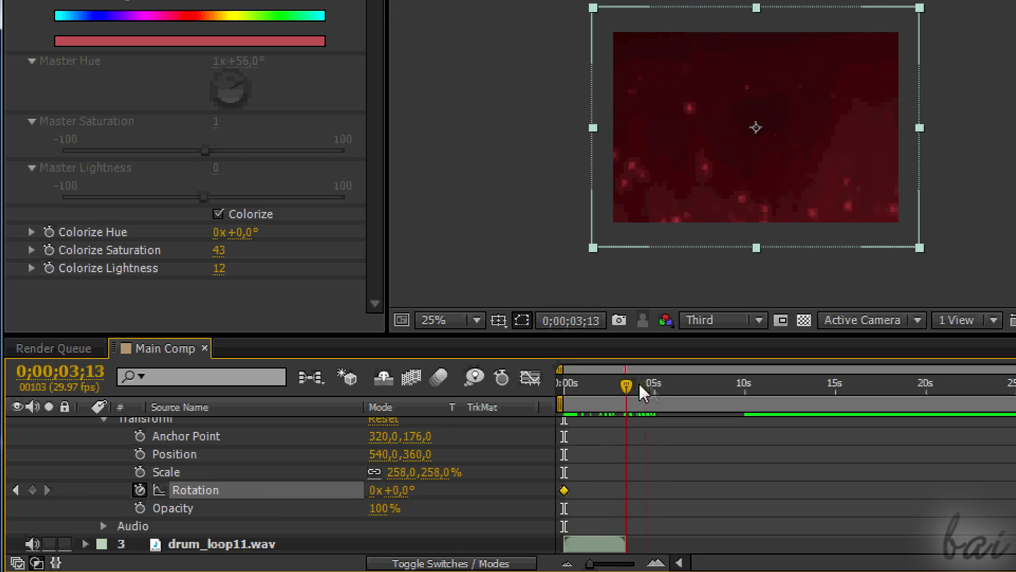
pyautogui.click(372, 490)
pyautogui.write('2')
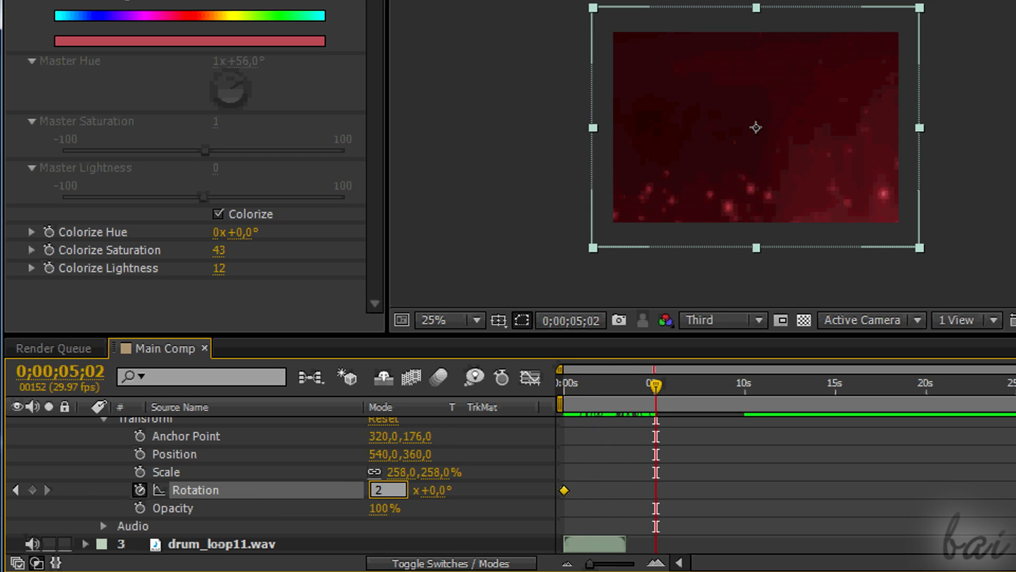
pyautogui.press('Return')
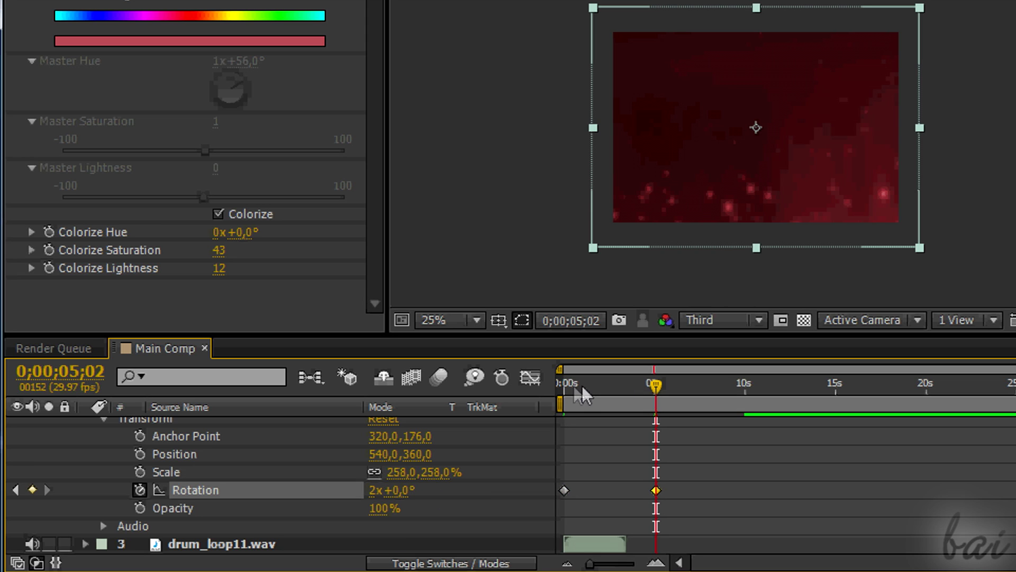
pyautogui.click(562, 386)
pyautogui.moveTo(565, 382); pyautogui.dragTo(656, 384)
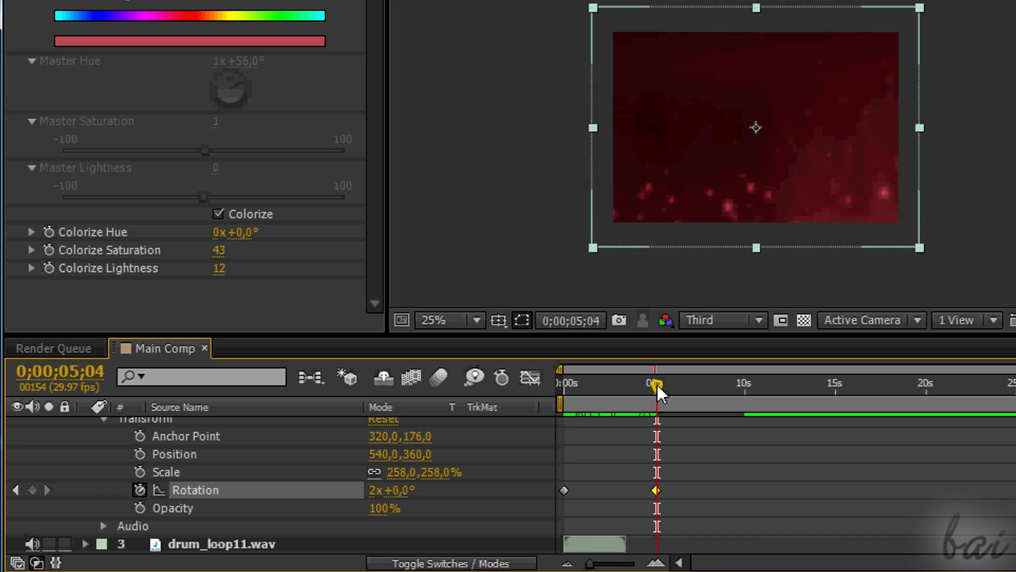
# Step: Clear the rotation keyframes, leaving a single Rotation keyframe at 0s
pyautogui.press('Home')
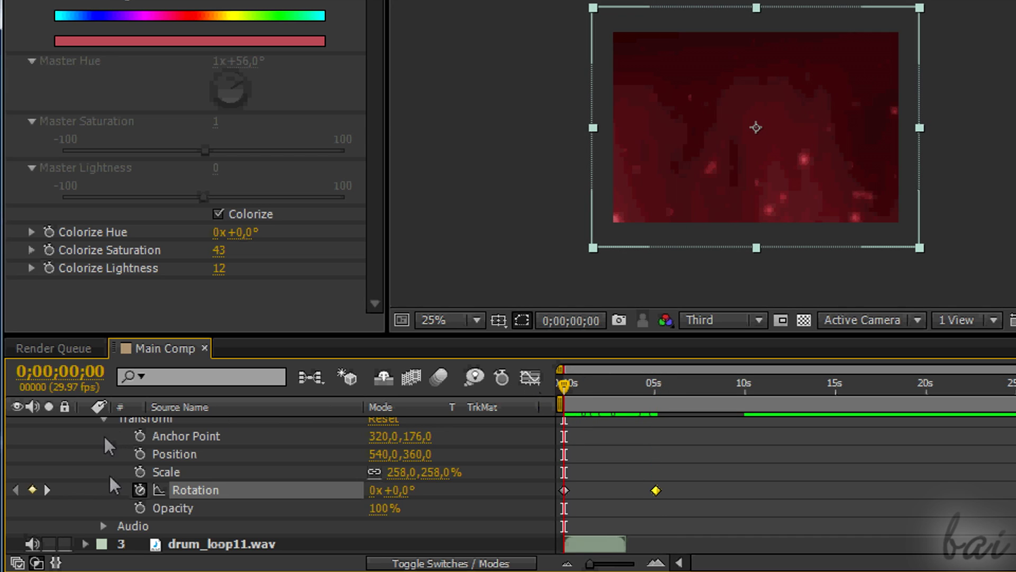
pyautogui.click(139, 489)
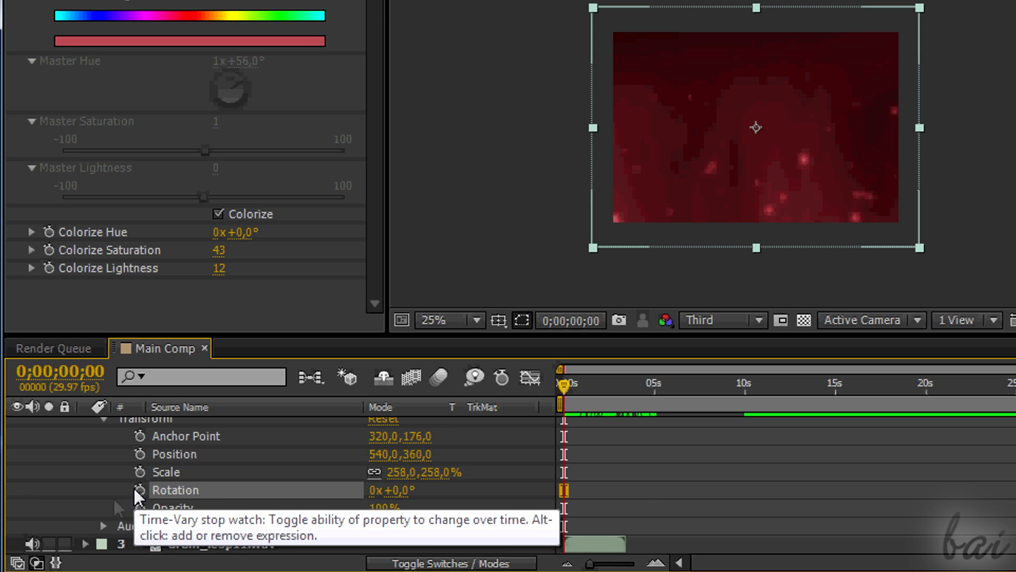
pyautogui.click(140, 490)
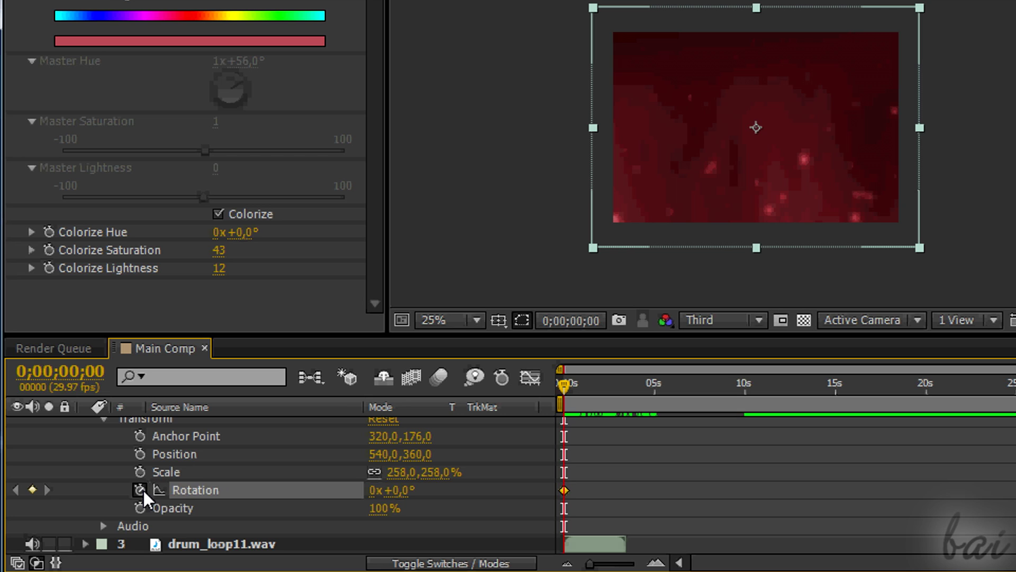
pyautogui.moveTo(564, 390); pyautogui.dragTo(657, 390)
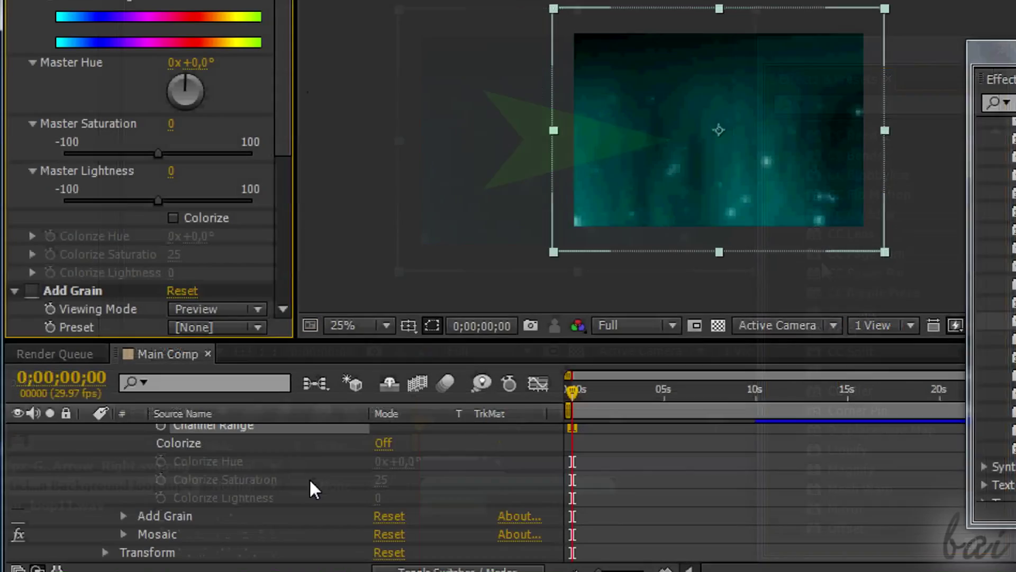
# Step: Re-enable Colorize, adjust its Hue and Lightness, and expand Animation Presets
pyautogui.click(380, 442)
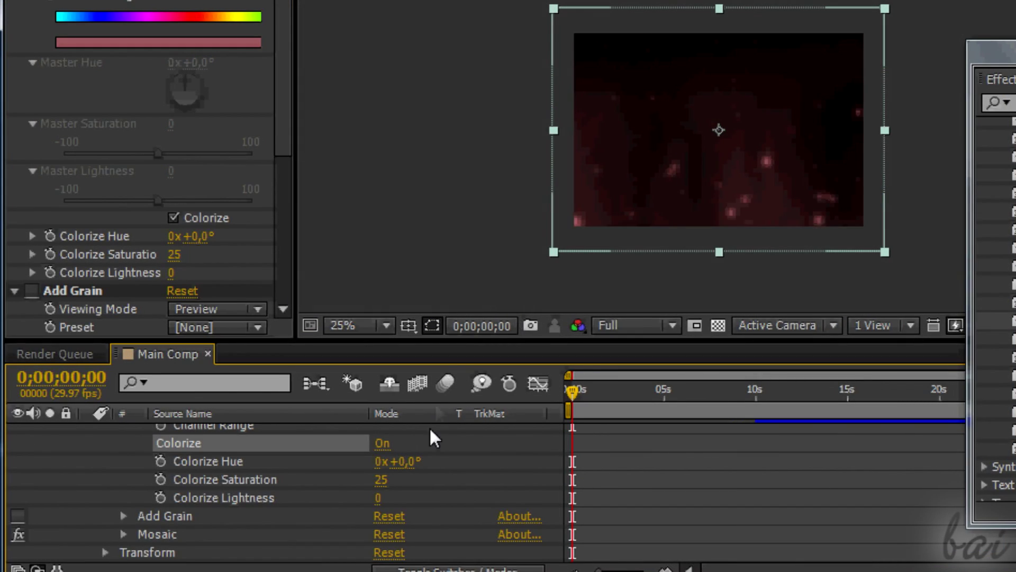
pyautogui.moveTo(401, 461)
pyautogui.mouseDown()
pyautogui.moveTo(696, 475)
pyautogui.moveTo(463, 475)
pyautogui.mouseUp()
pyautogui.moveTo(380, 498); pyautogui.dragTo(390, 502)
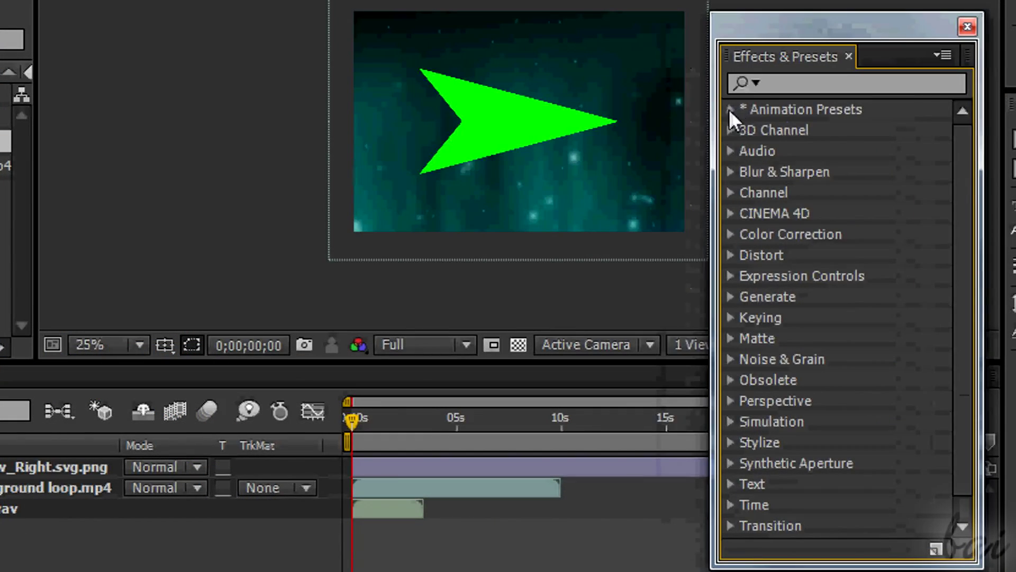
pyautogui.click(731, 110)
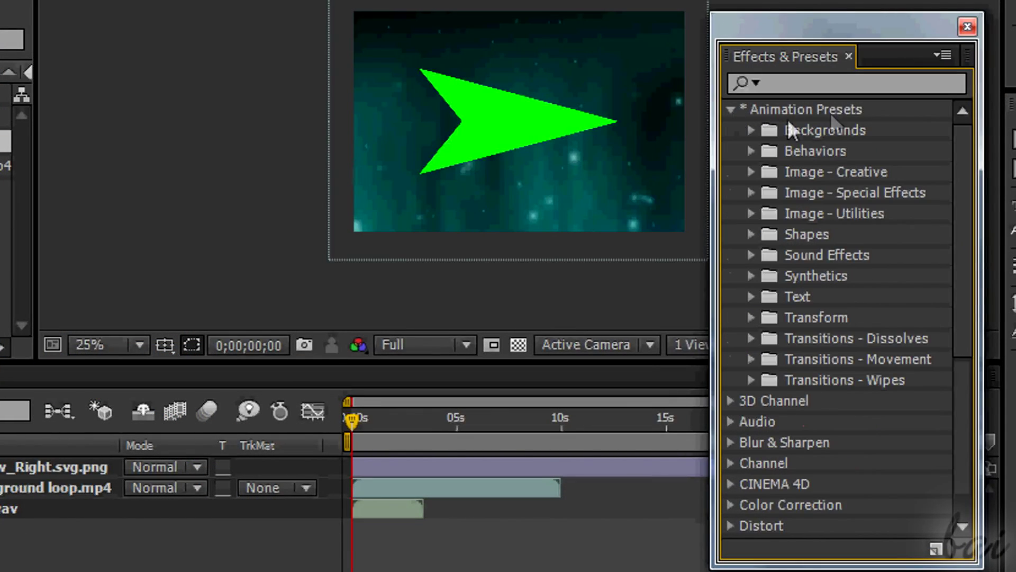
pyautogui.click(752, 193)
pyautogui.click(839, 296)
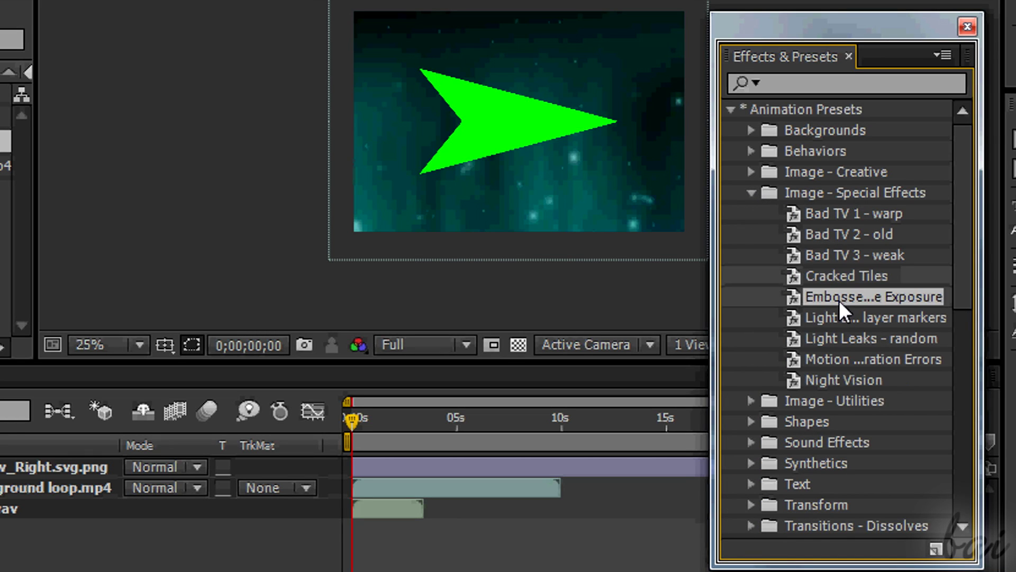
pyautogui.click(847, 238)
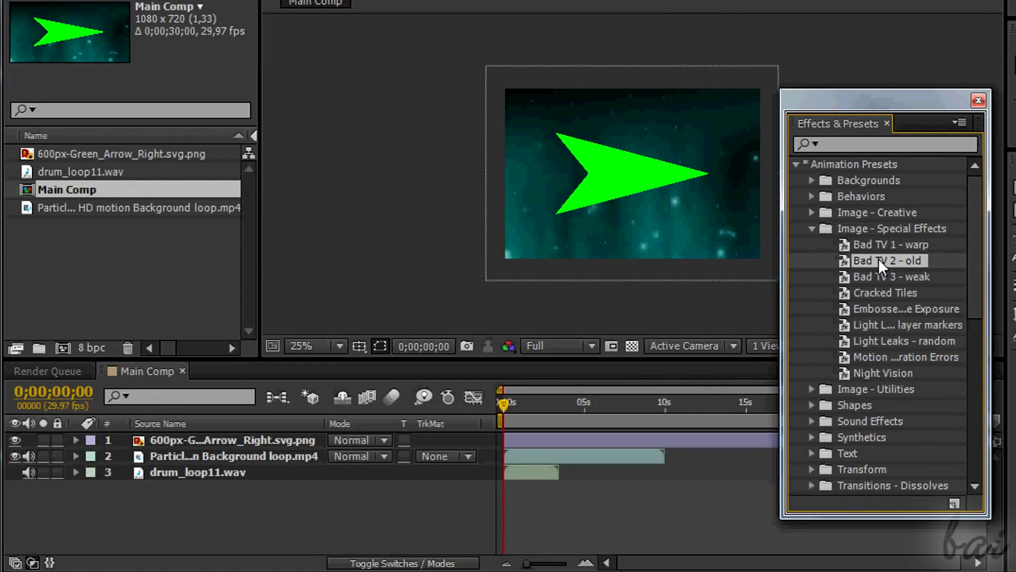
pyautogui.moveTo(878, 258); pyautogui.dragTo(263, 456)
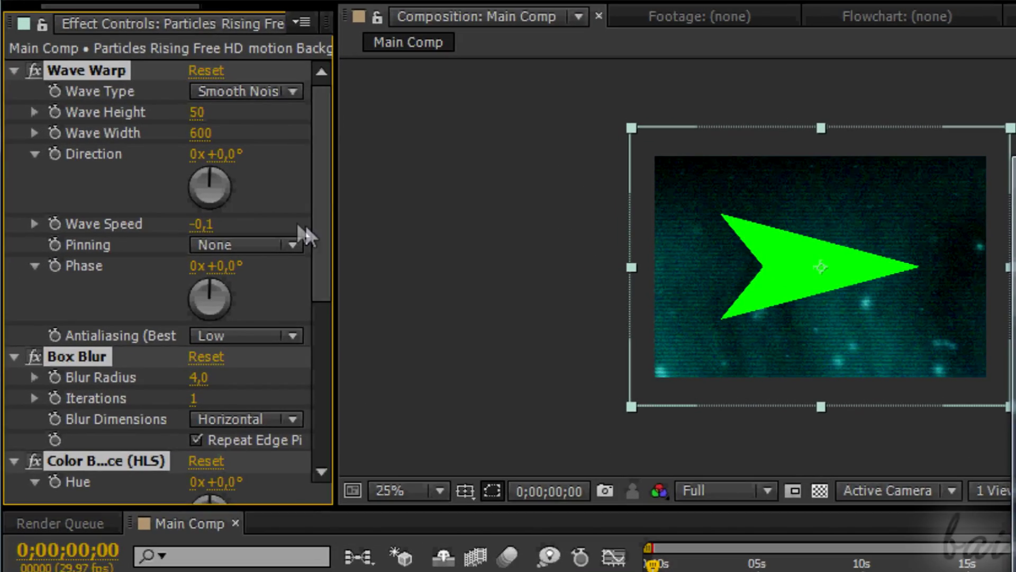
pyautogui.scroll(-5, 302, 230)
pyautogui.scroll(5, 318, 419)
pyautogui.scroll(-2, 303, 171)
pyautogui.scroll(-3, 314, 386)
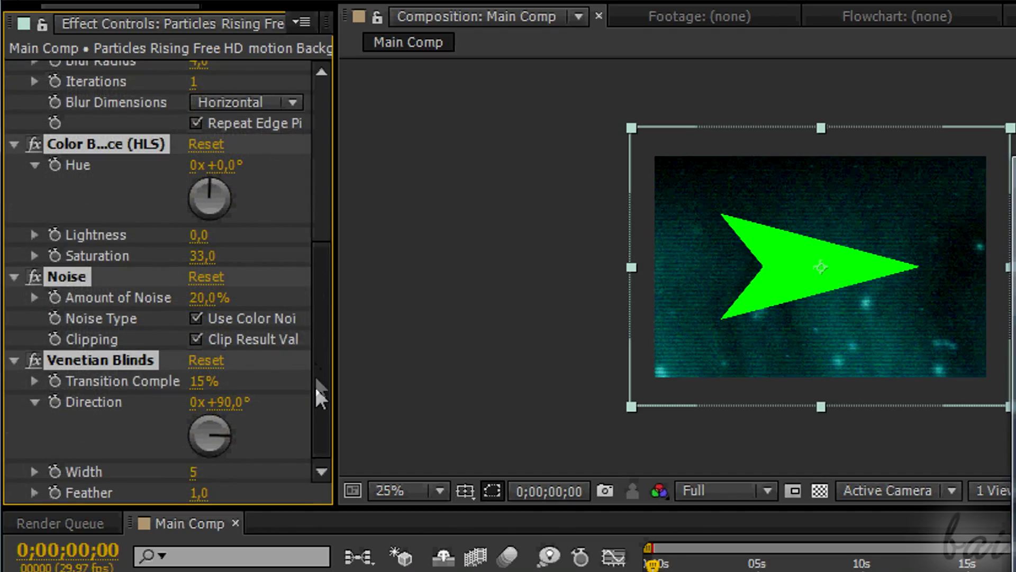
pyautogui.scroll(5, 317, 405)
pyautogui.scroll(-3, 317, 173)
pyautogui.hotkey('ctrl', 'z')
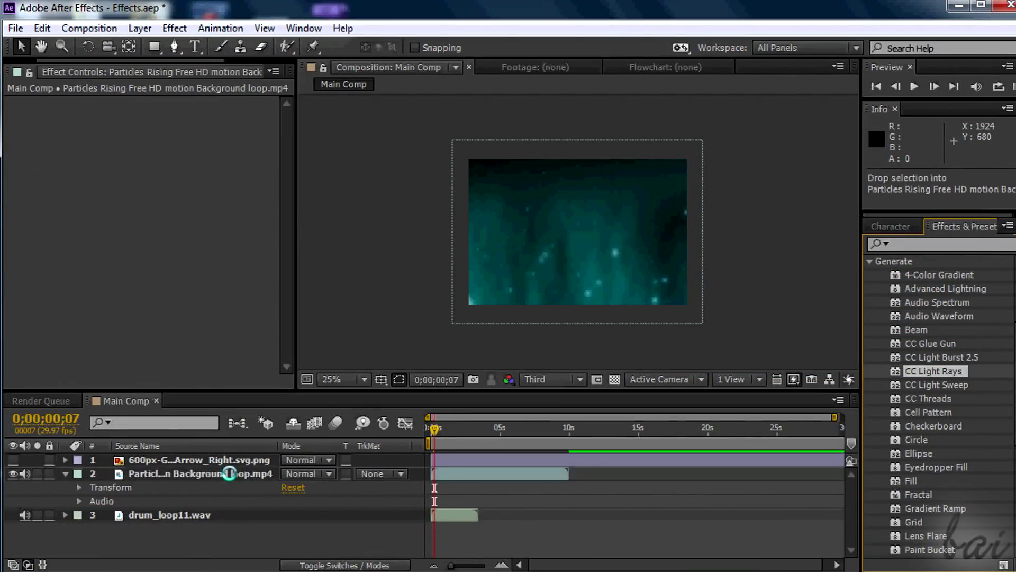
# Step: Apply CC Light Rays to the background, adjust its intensity and centre, then delete it
pyautogui.moveTo(228, 474); pyautogui.dragTo(229, 473)
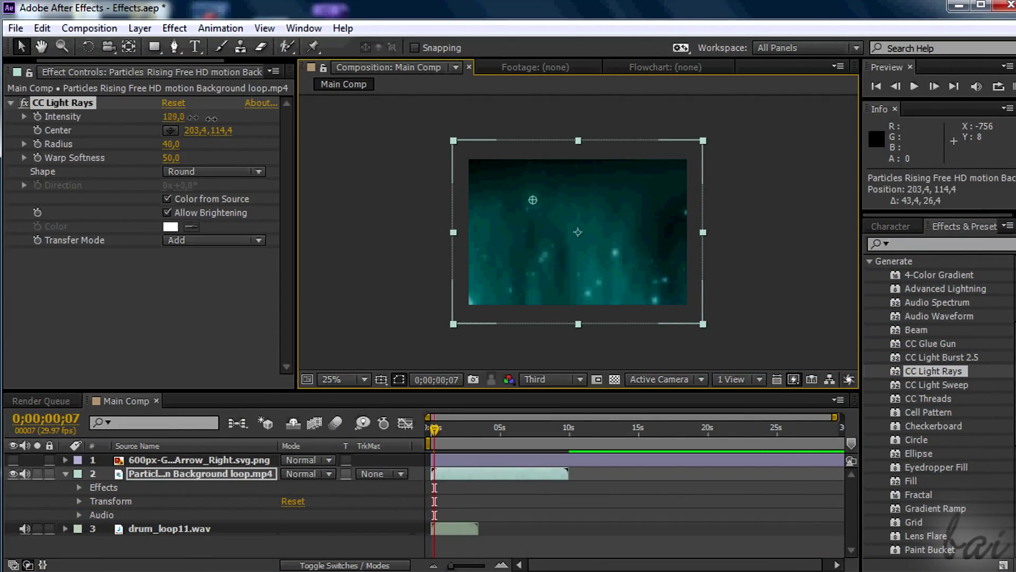
pyautogui.moveTo(285, 128); pyautogui.dragTo(617, 244)
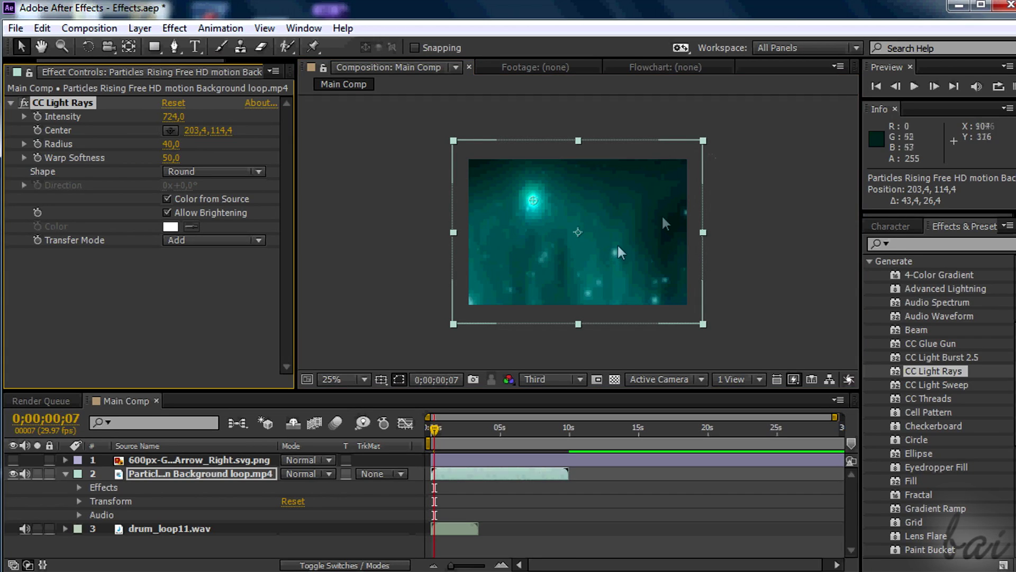
pyautogui.moveTo(536, 206); pyautogui.dragTo(559, 226)
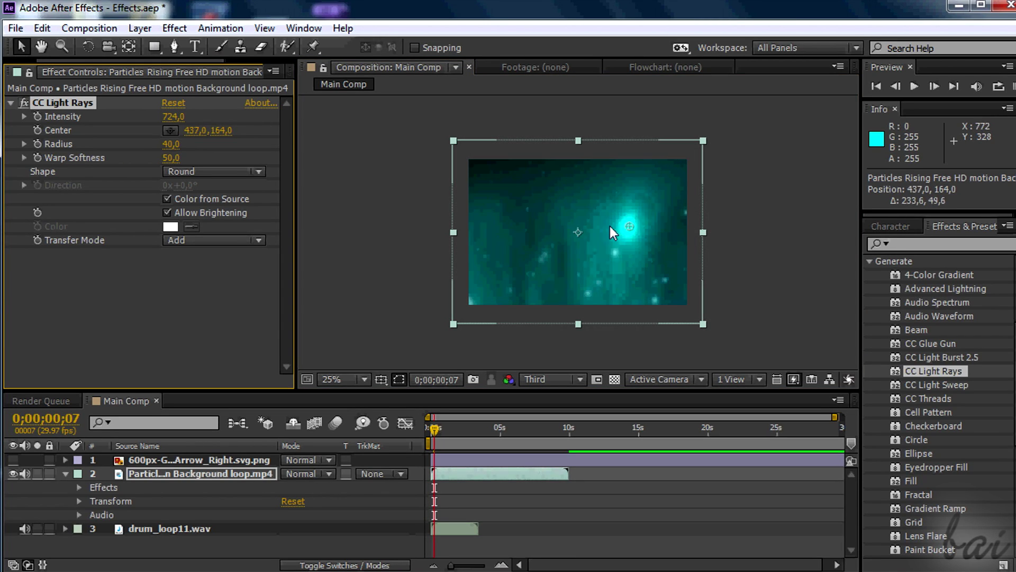
pyautogui.press('Delete')
# Step: Try the Ellipse and Grid effects, remove them, and browse the Text effects group
pyautogui.moveTo(919, 475); pyautogui.dragTo(199, 473)
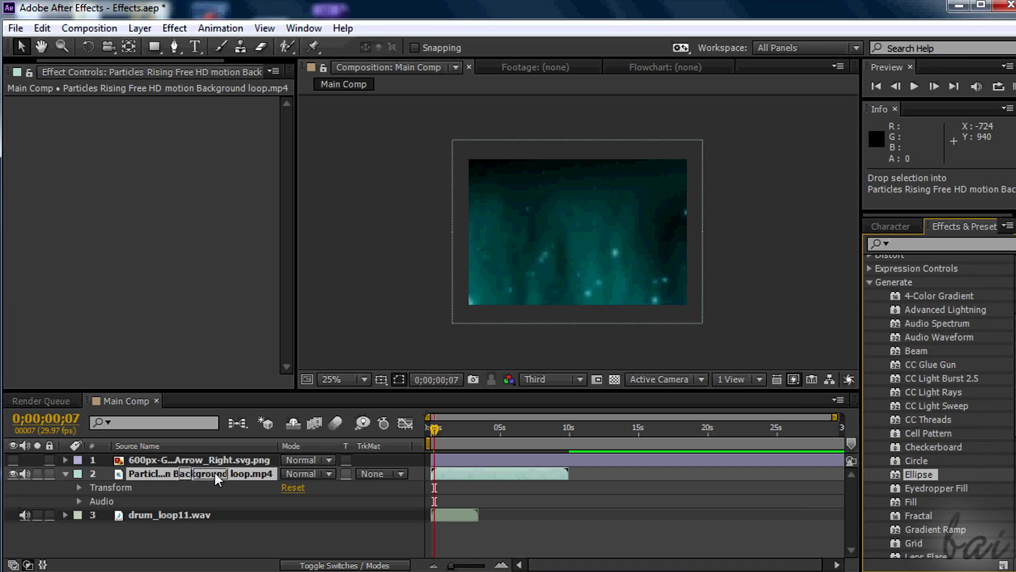
pyautogui.press('Delete')
pyautogui.scroll(-3, 913, 405)
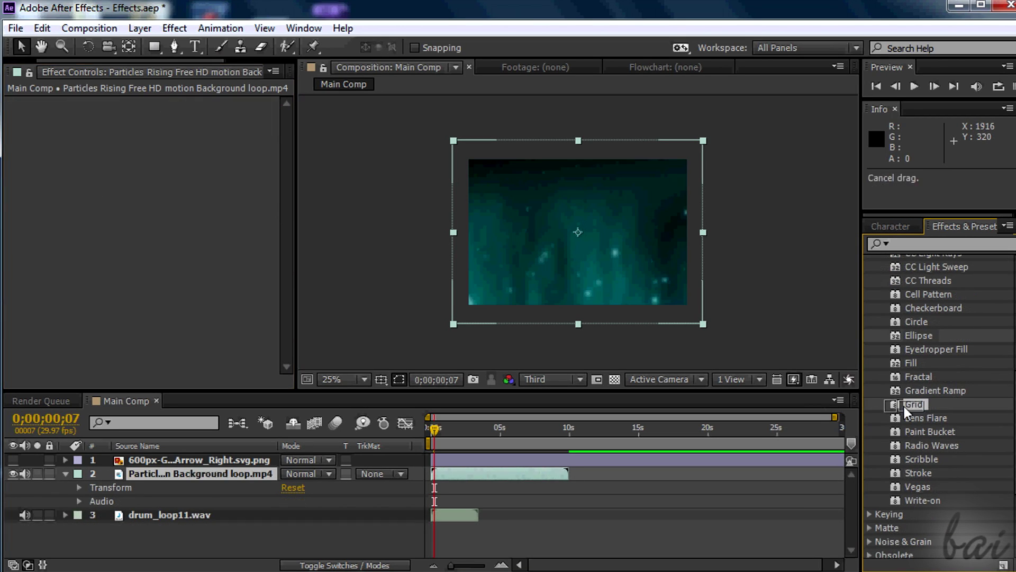
pyautogui.moveTo(913, 404)
pyautogui.mouseDown()
pyautogui.moveTo(421, 378)
pyautogui.moveTo(239, 473)
pyautogui.mouseUp()
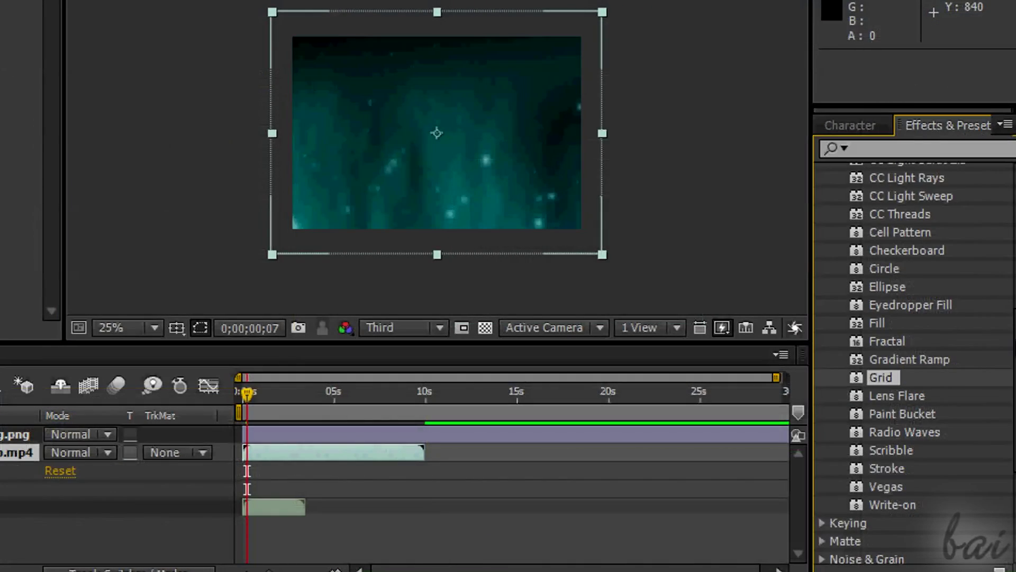
pyautogui.click(875, 315)
pyautogui.click(825, 497)
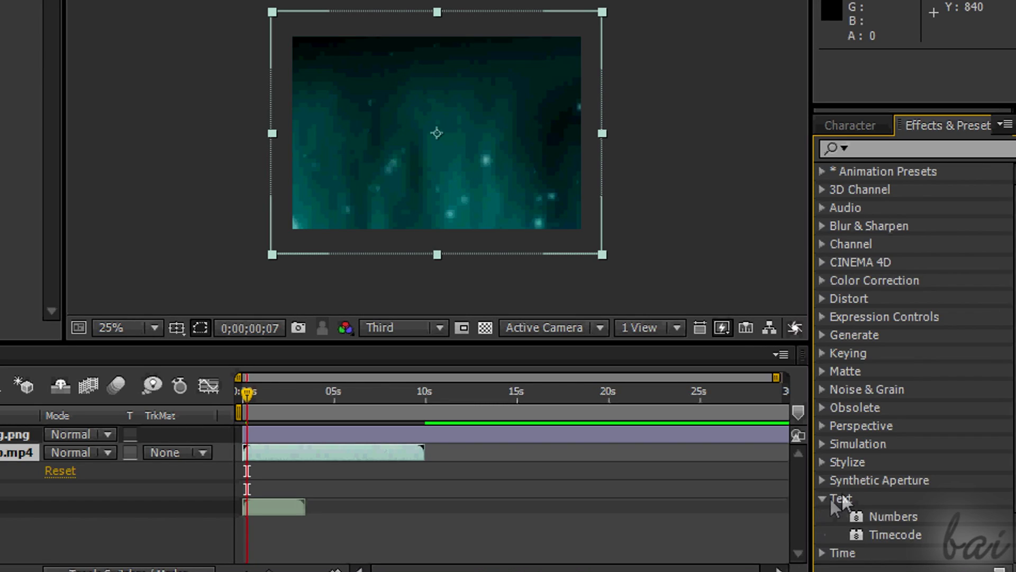
pyautogui.scroll(-1, 914, 512)
pyautogui.moveTo(889, 499); pyautogui.dragTo(20, 452)
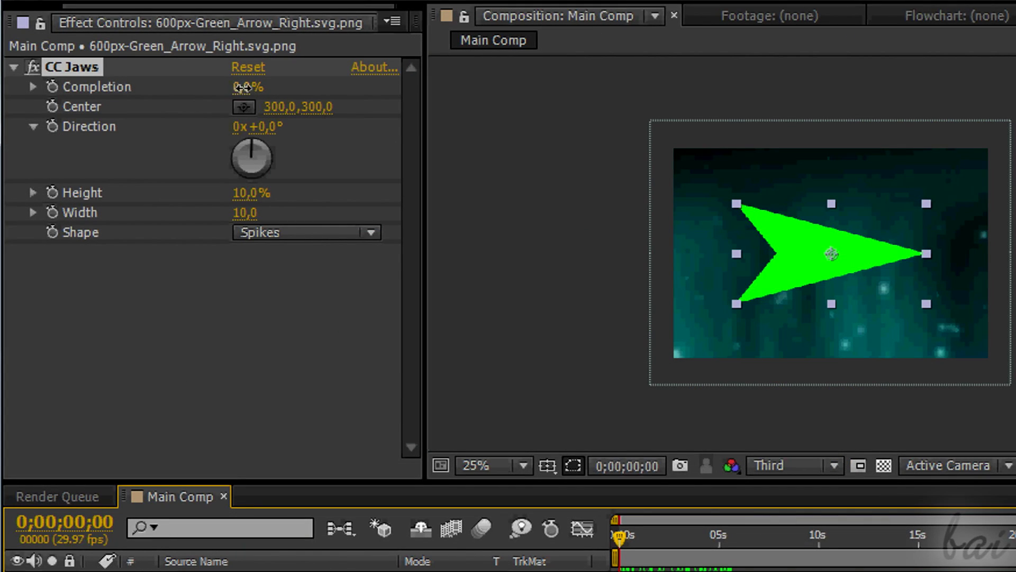
# Step: Apply CC Jaws from Transition to the green arrow and test it with Completion back at 0%
pyautogui.moveTo(242, 88)
pyautogui.mouseDown()
pyautogui.moveTo(360, 94)
pyautogui.moveTo(250, 94)
pyautogui.mouseUp()
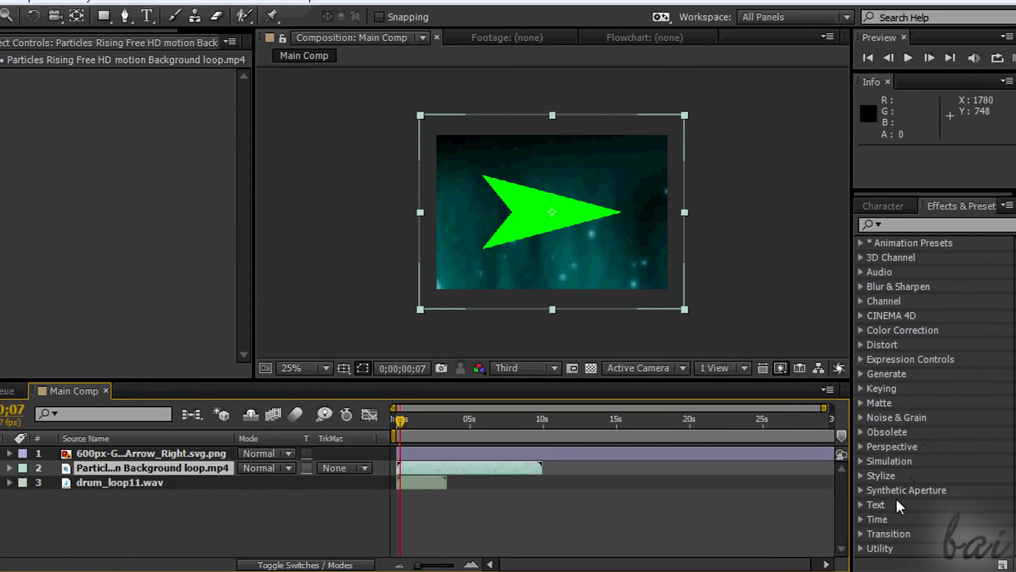
pyautogui.click(861, 534)
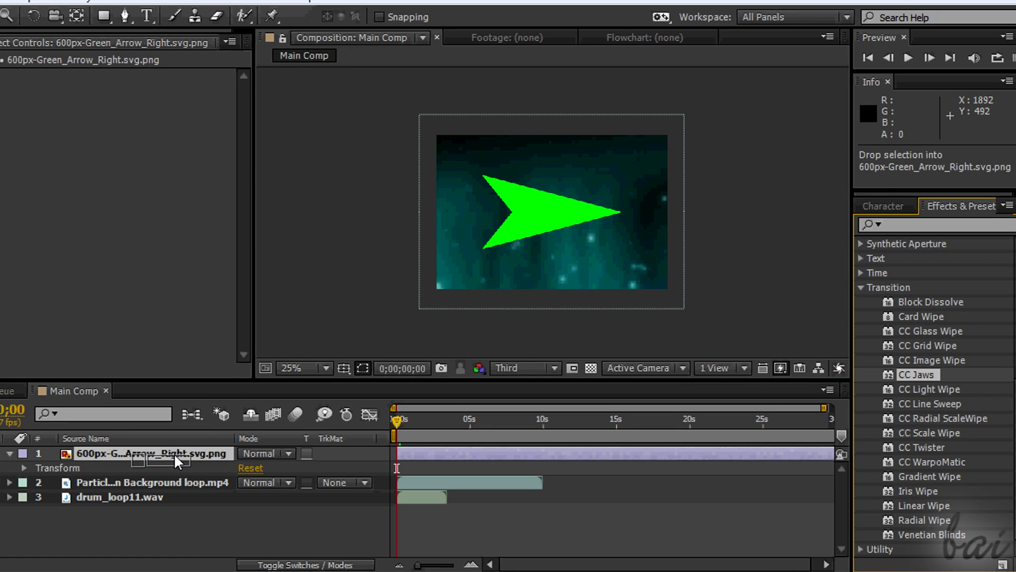
pyautogui.moveTo(927, 372); pyautogui.dragTo(174, 453)
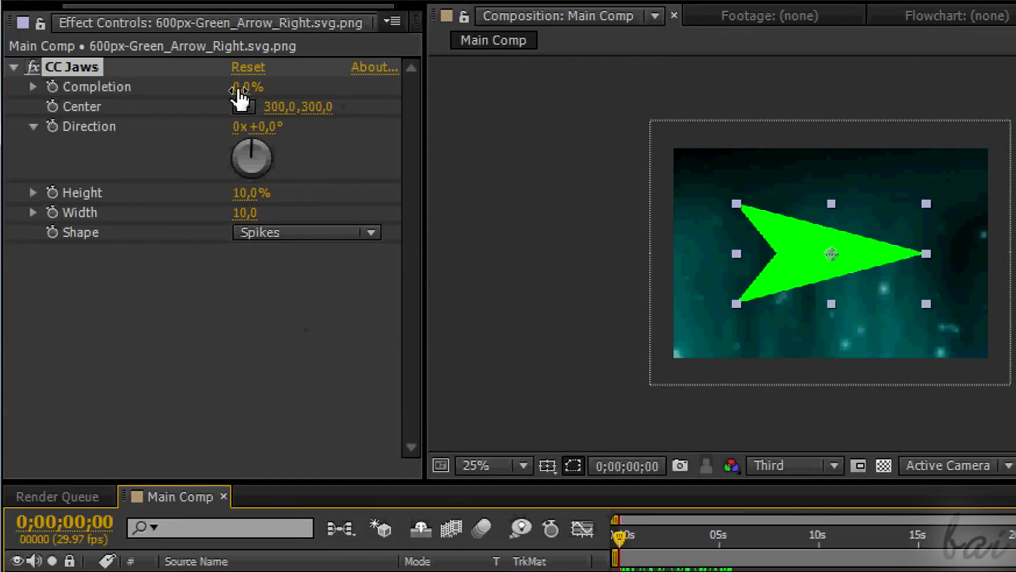
pyautogui.moveTo(239, 99); pyautogui.dragTo(357, 94)
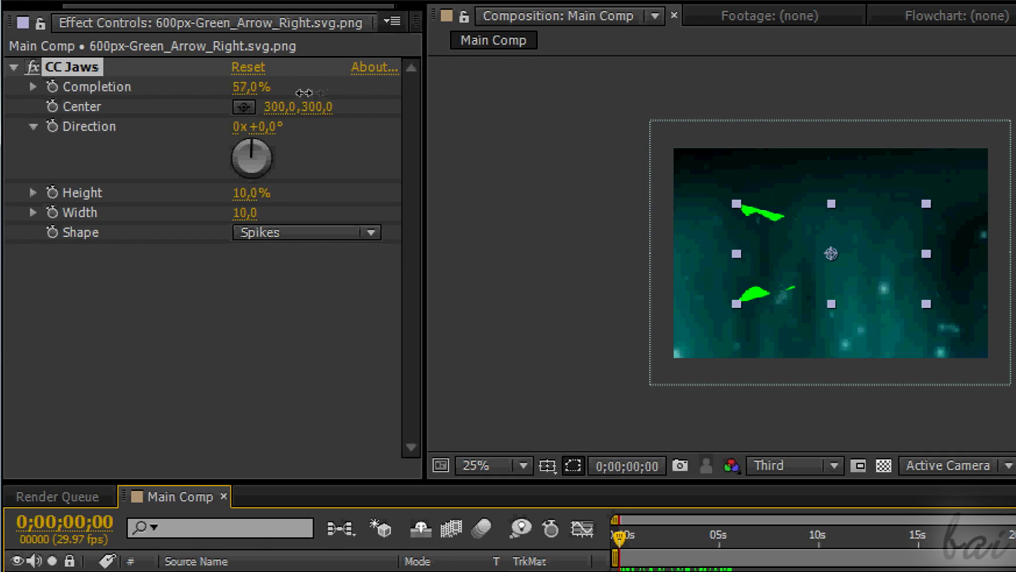
pyautogui.moveTo(356, 94); pyautogui.dragTo(238, 94)
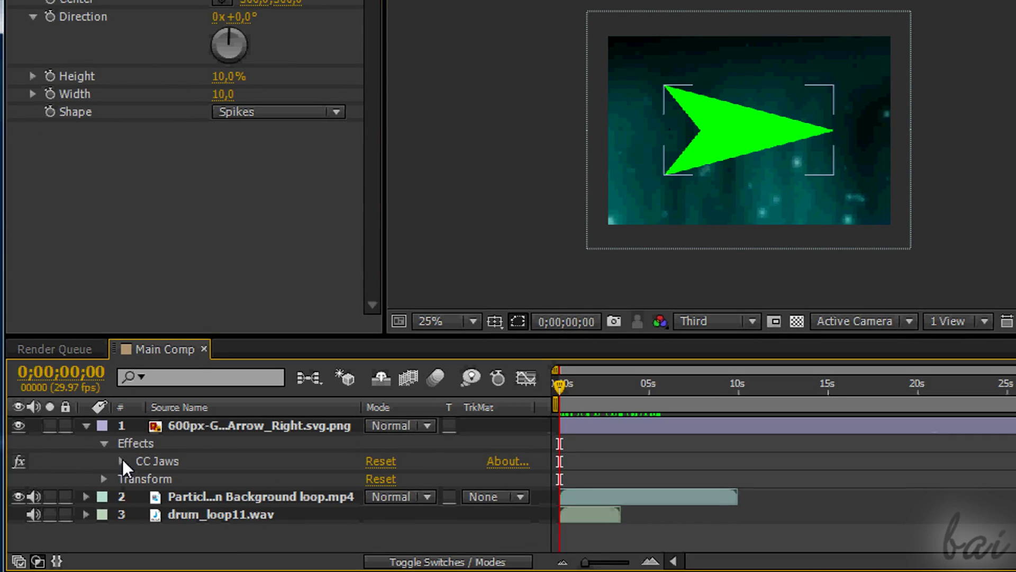
pyautogui.click(122, 459)
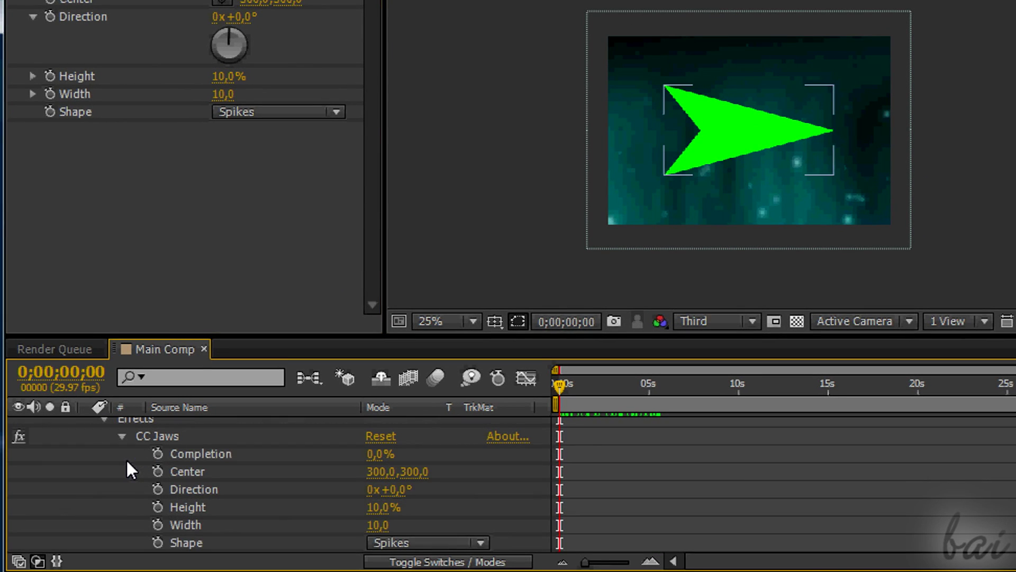
# Step: Trial-scrub CC Jaws Completion over the first 1.4 seconds, then return to the start
pyautogui.moveTo(561, 386); pyautogui.dragTo(554, 388)
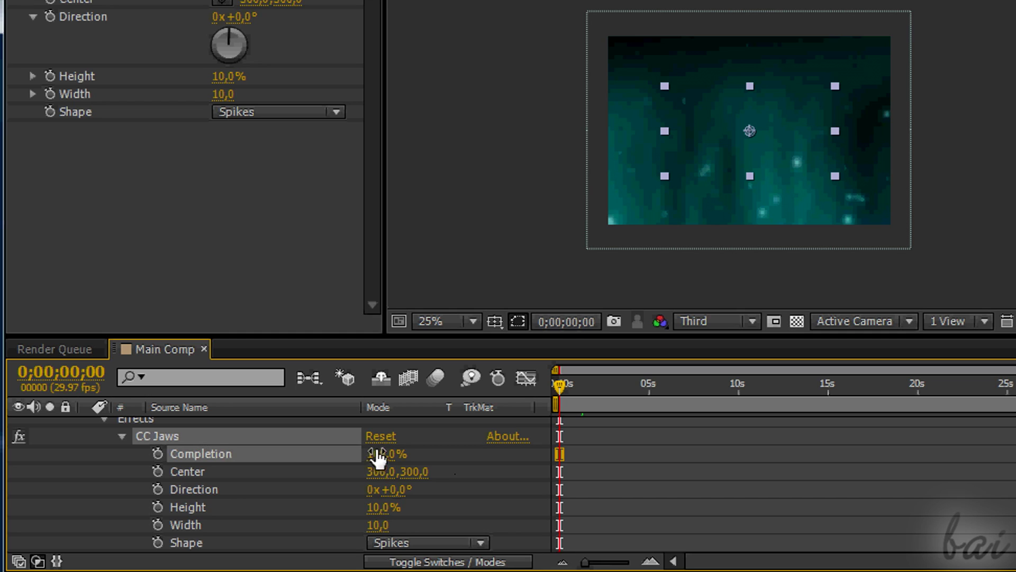
pyautogui.moveTo(395, 453)
pyautogui.mouseDown()
pyautogui.moveTo(174, 453)
pyautogui.moveTo(252, 460)
pyautogui.mouseUp()
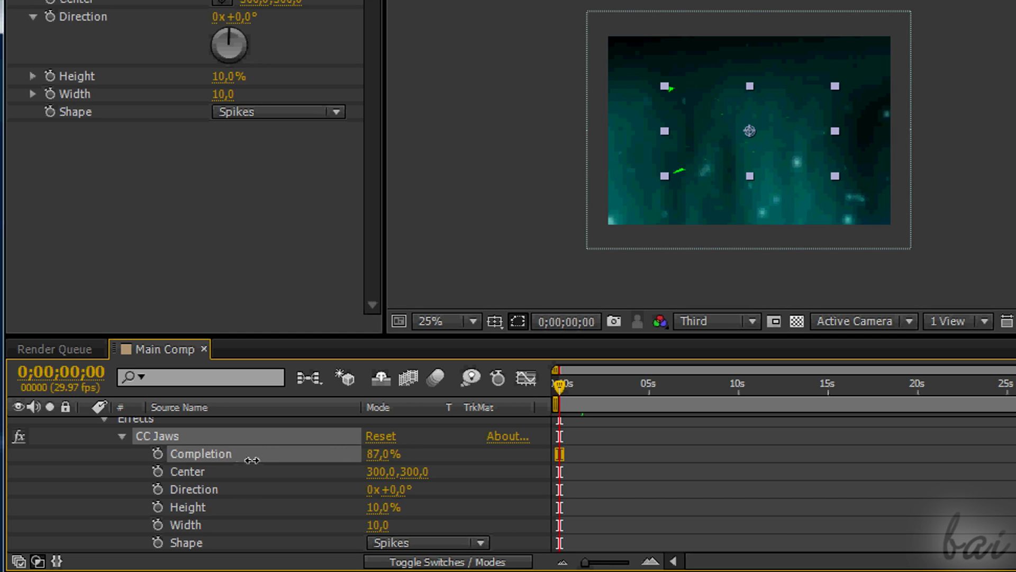
pyautogui.moveTo(561, 388); pyautogui.dragTo(585, 392)
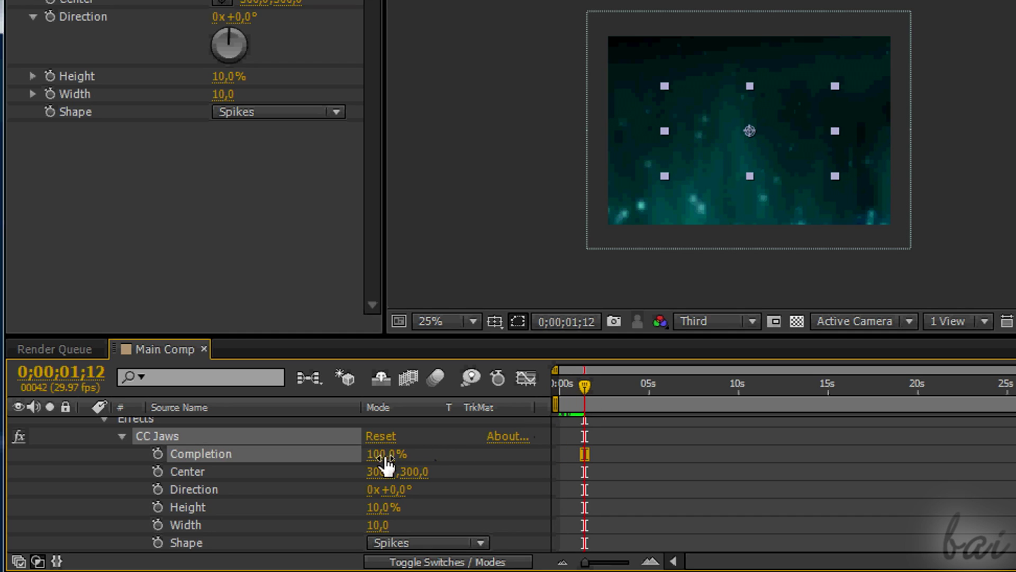
pyautogui.moveTo(387, 466); pyautogui.dragTo(256, 457)
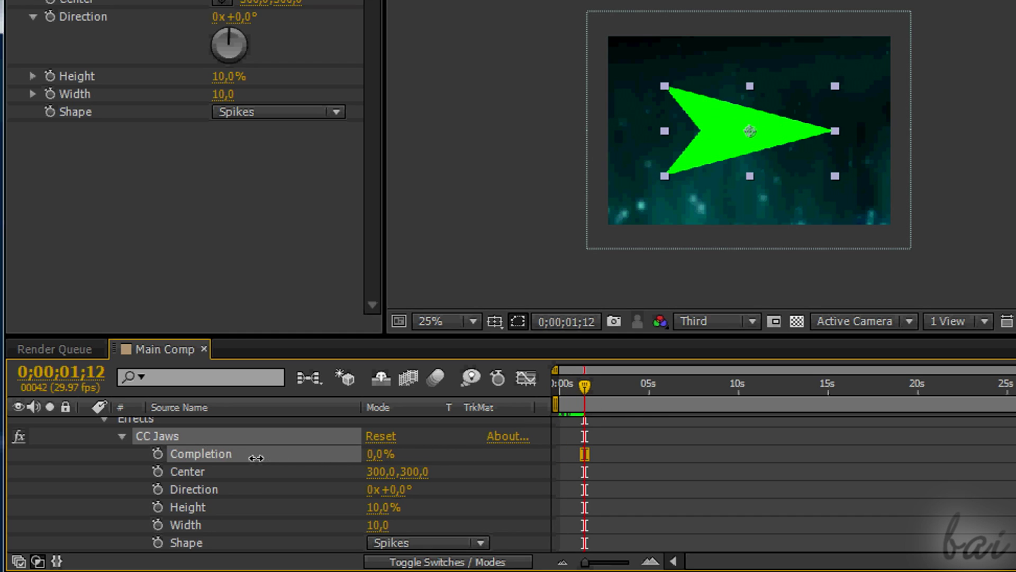
pyautogui.moveTo(568, 390); pyautogui.dragTo(556, 390)
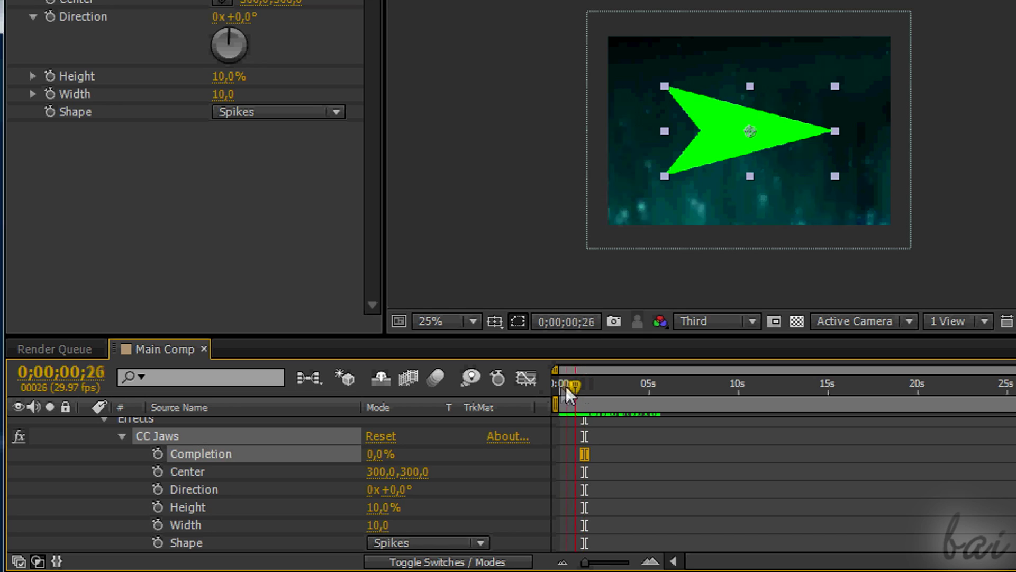
# Step: Keyframe Completion at 100% at 0s and 0% near 1.5s, then preview
pyautogui.click(158, 454)
pyautogui.moveTo(372, 465)
pyautogui.mouseDown()
pyautogui.moveTo(431, 461)
pyautogui.moveTo(520, 476)
pyautogui.mouseUp()
pyautogui.moveTo(561, 386); pyautogui.dragTo(587, 388)
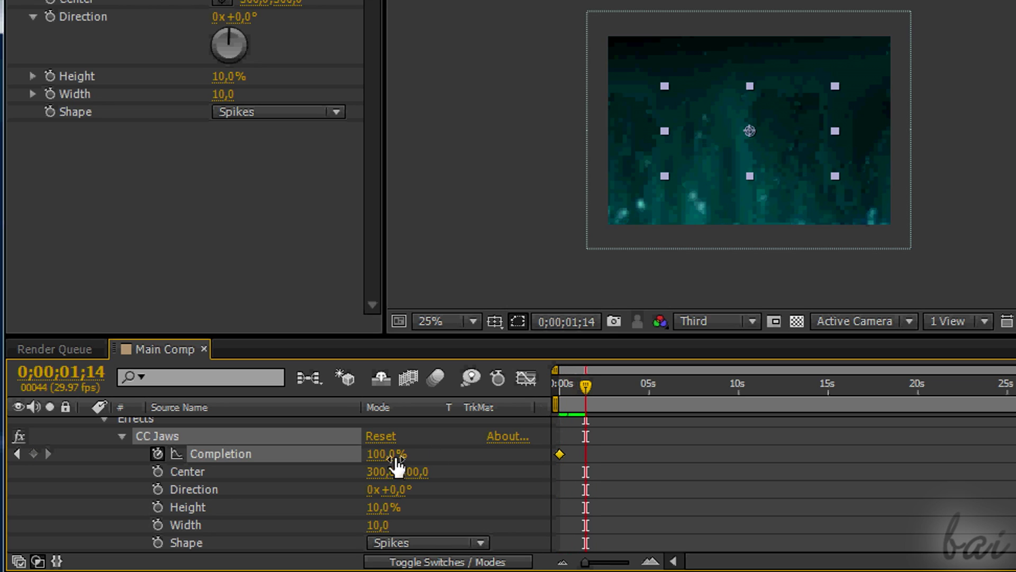
pyautogui.moveTo(386, 454); pyautogui.dragTo(261, 457)
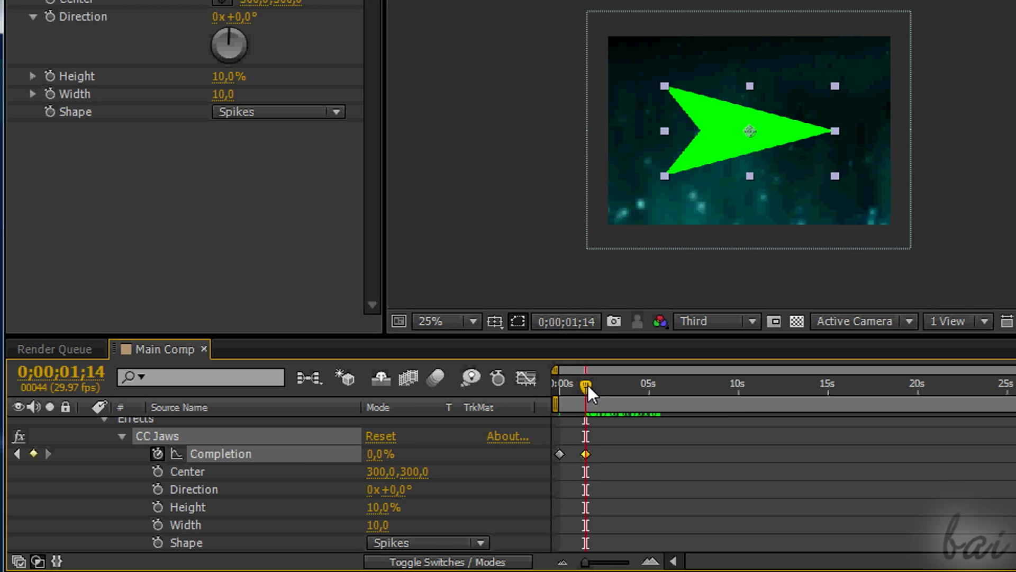
pyautogui.click(558, 383)
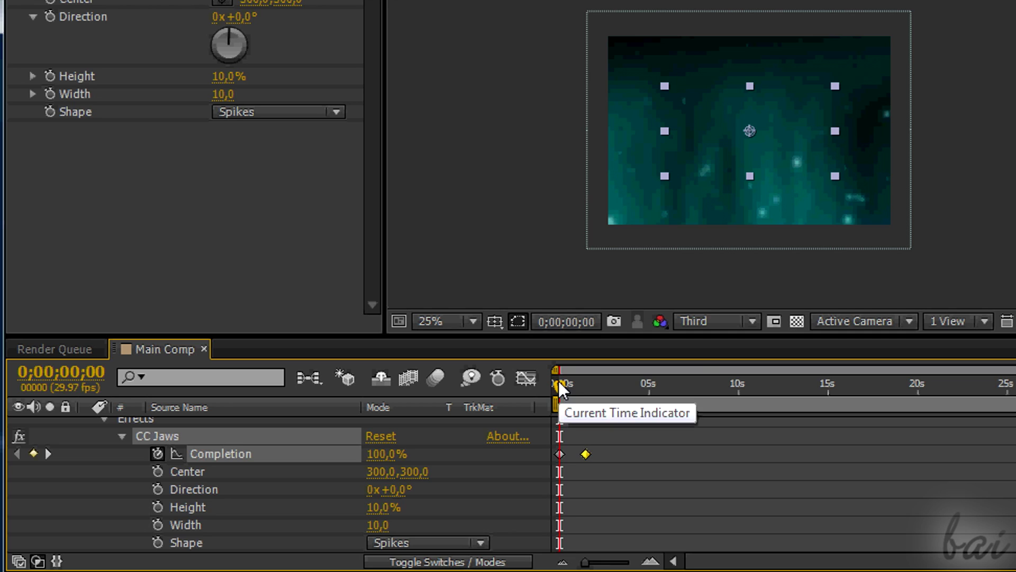
pyautogui.moveTo(558, 380); pyautogui.dragTo(618, 385)
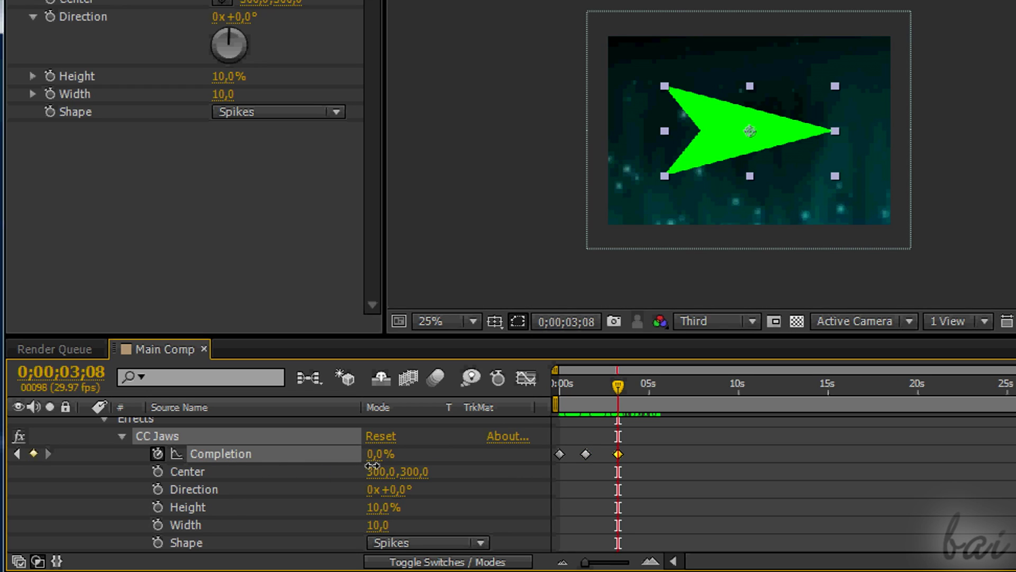
# Step: Keyframe CC Jaws Completion to 100% at 0;04;29, then preview the arrow from the start
pyautogui.moveTo(620, 387); pyautogui.dragTo(650, 385)
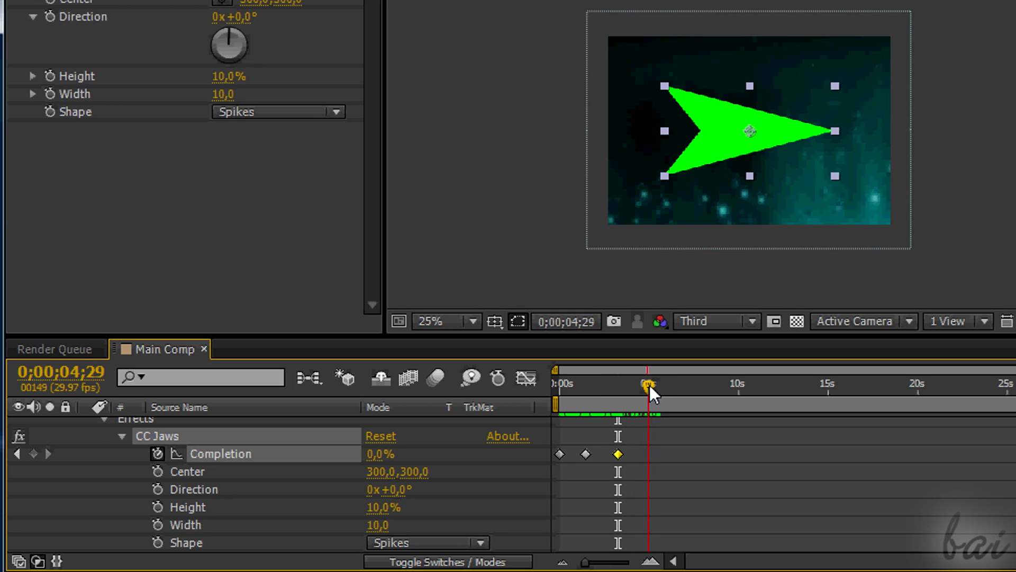
pyautogui.moveTo(377, 465)
pyautogui.mouseDown()
pyautogui.moveTo(409, 457)
pyautogui.moveTo(488, 475)
pyautogui.mouseUp()
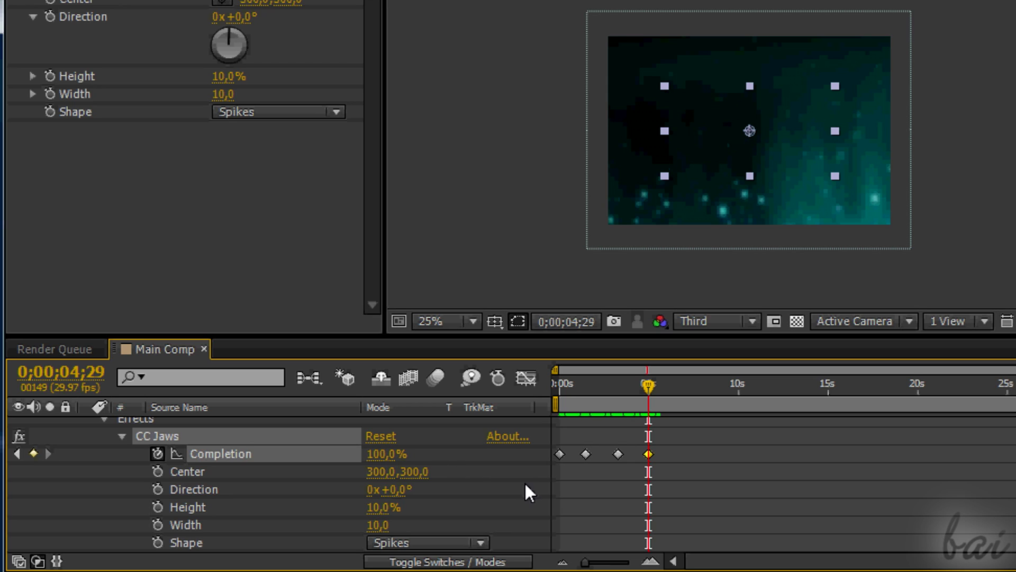
pyautogui.click(556, 383)
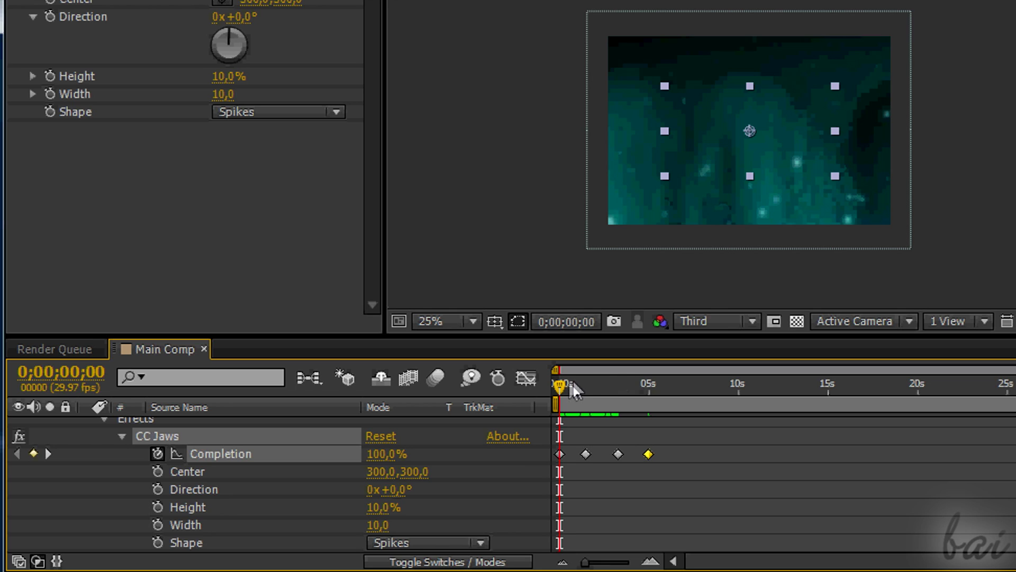
pyautogui.moveTo(560, 385); pyautogui.dragTo(654, 395)
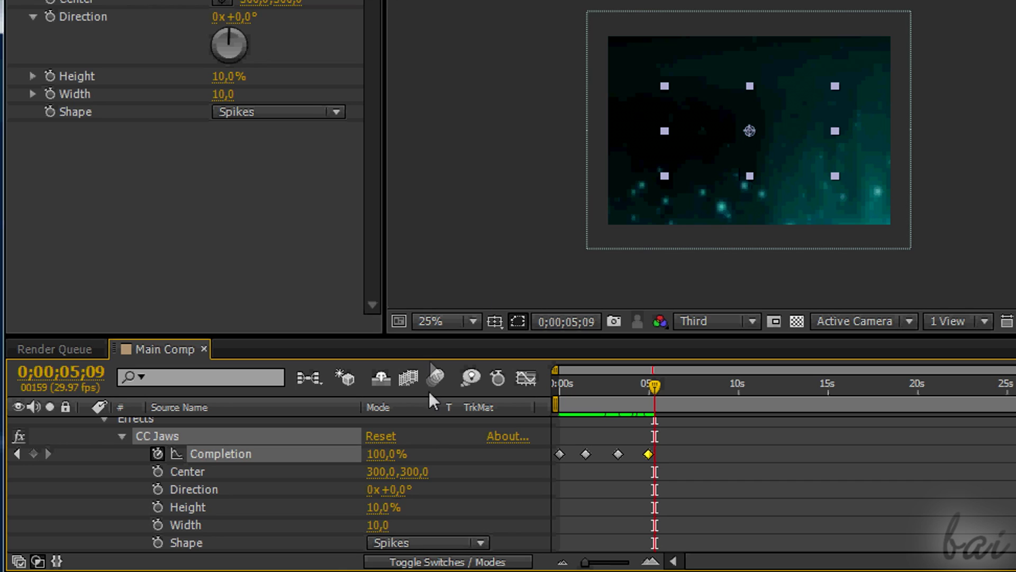
pyautogui.click(559, 384)
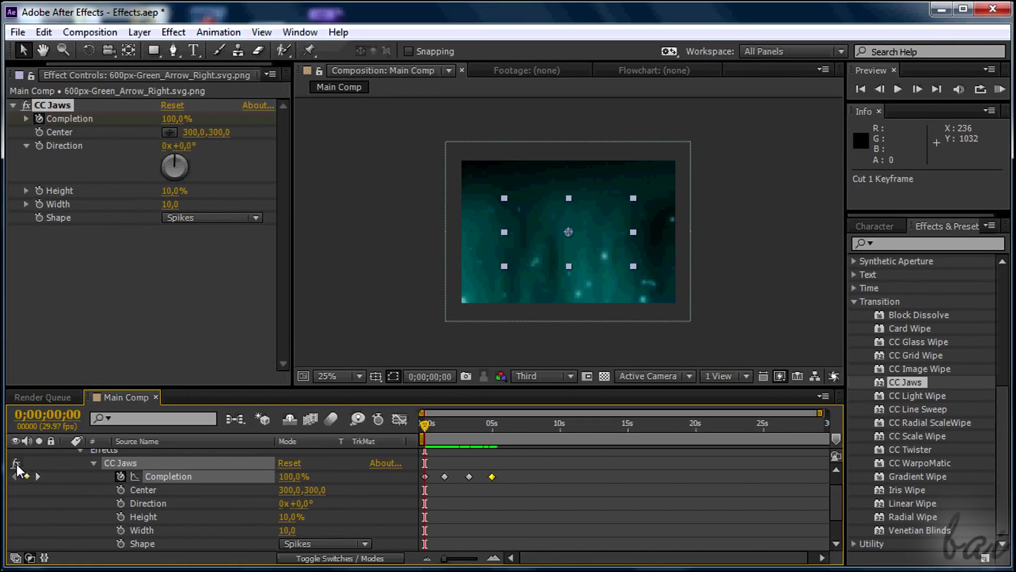
# Step: Turn off the arrow layer's fx switch so CC Jaws no longer hides the arrow
pyautogui.click(17, 463)
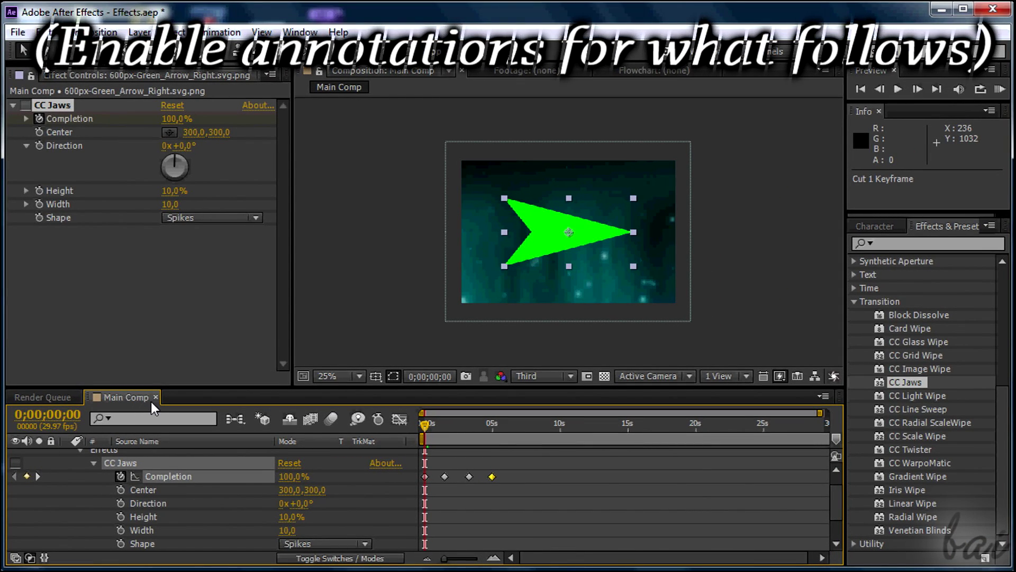